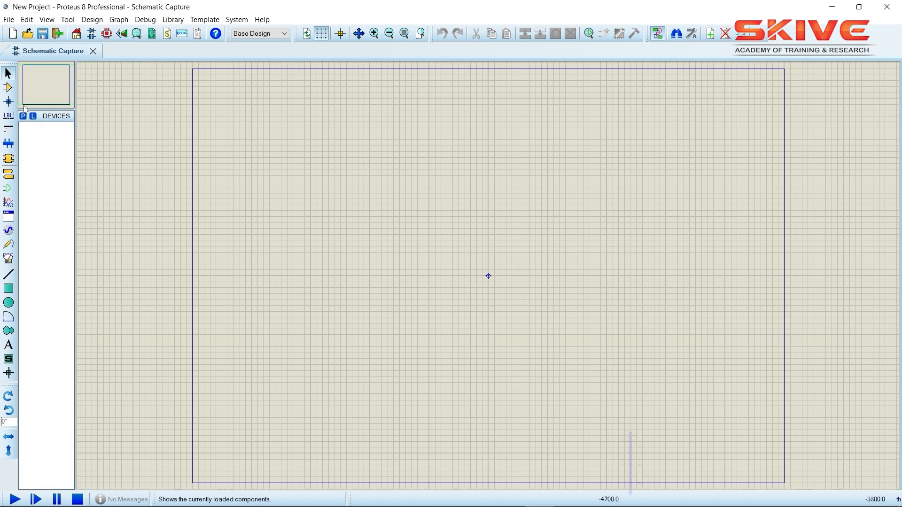
Find ARDUINO UNO from the ArduinoUnoTEP library with the keyword "ardu" and place it near the middle of the sheet.
click(23, 117)
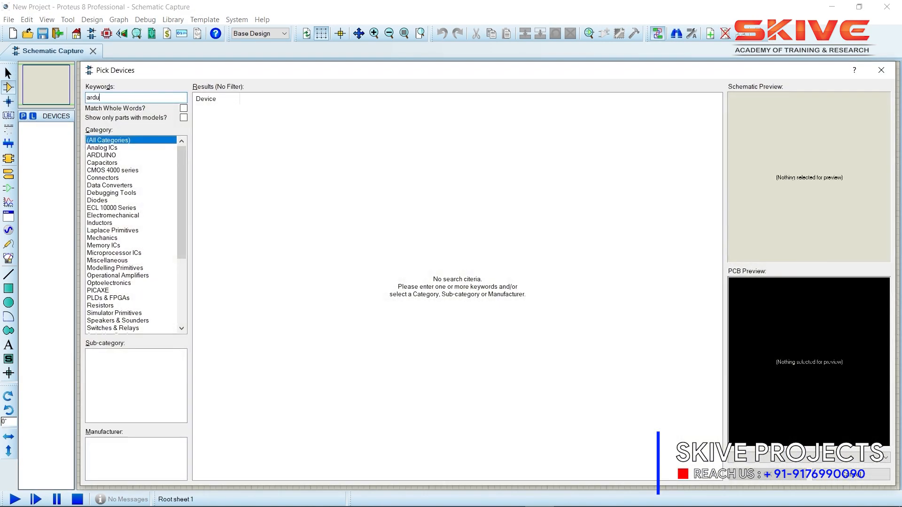
click(231, 110)
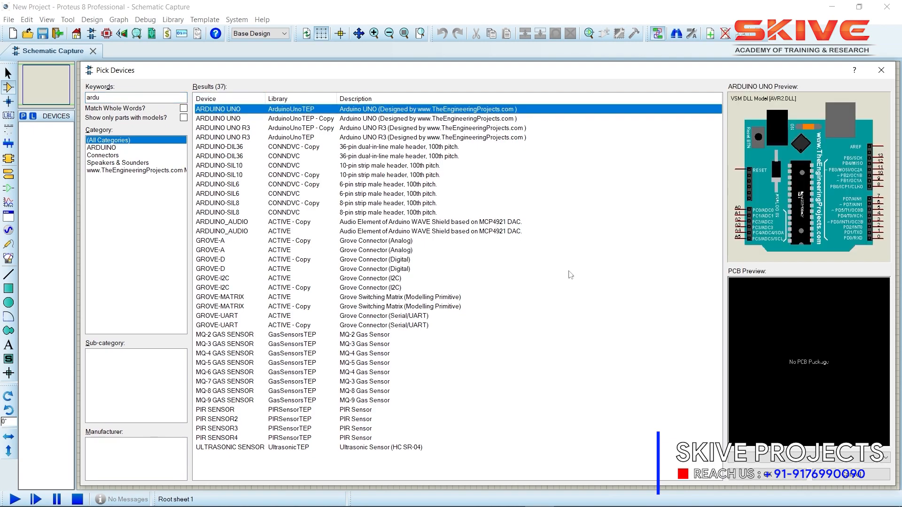
click(768, 475)
click(554, 266)
click(534, 262)
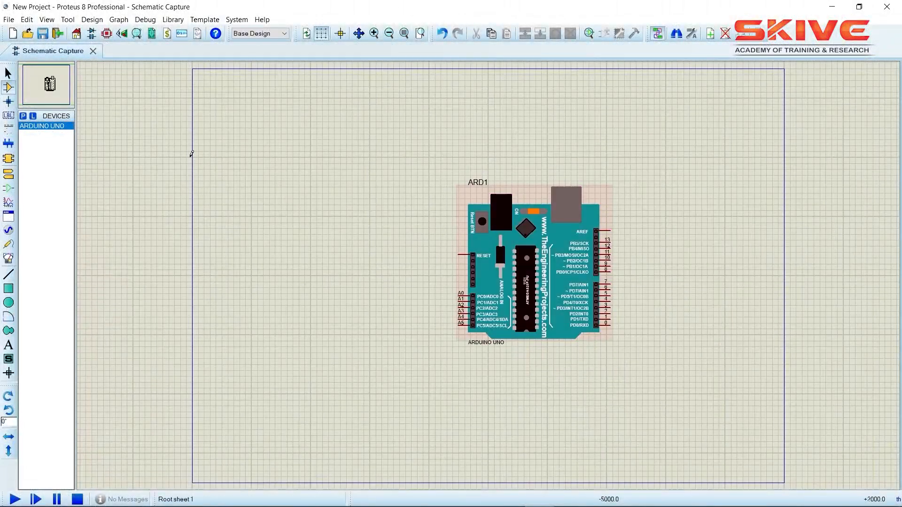
Find WATER SENSOR with the keyword "water" and place it to the left of the Arduino board.
click(25, 118)
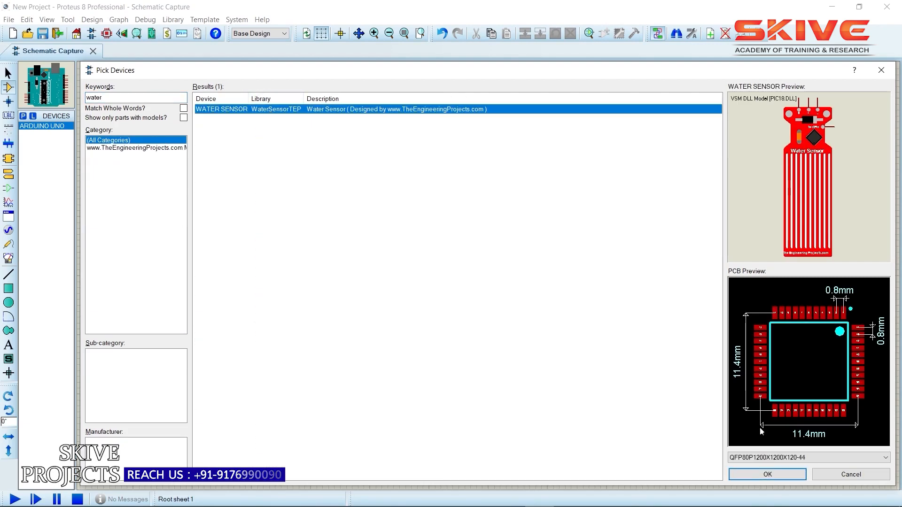
click(767, 475)
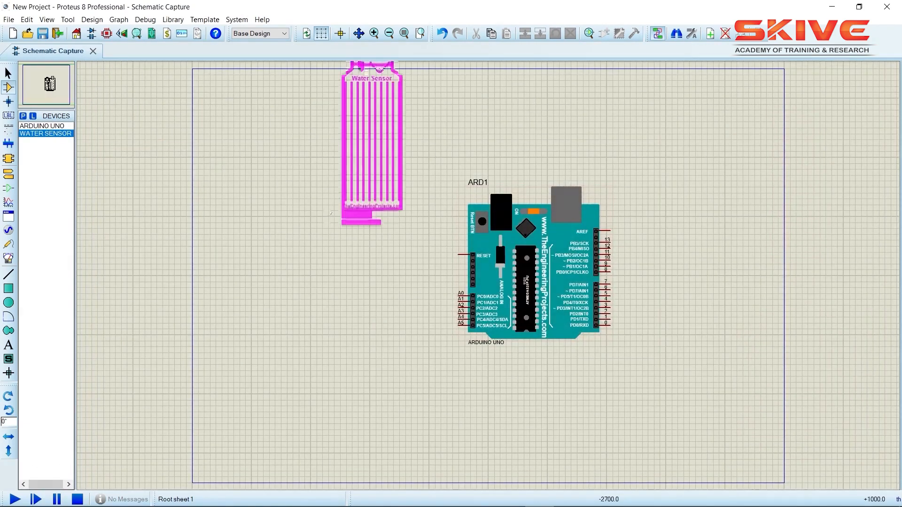
click(240, 372)
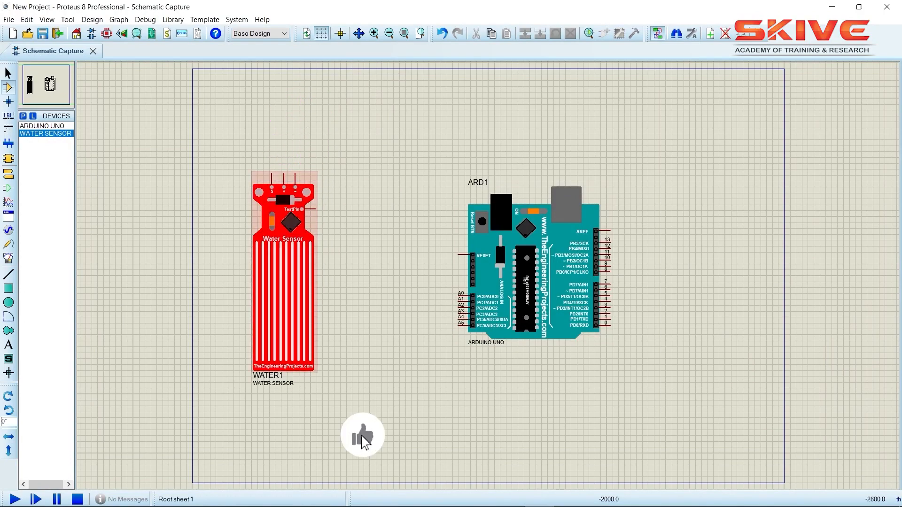
Switch to Chrome, search Google for "soil moisture sensor proteus library" and open The Engineering Projects result.
click(307, 497)
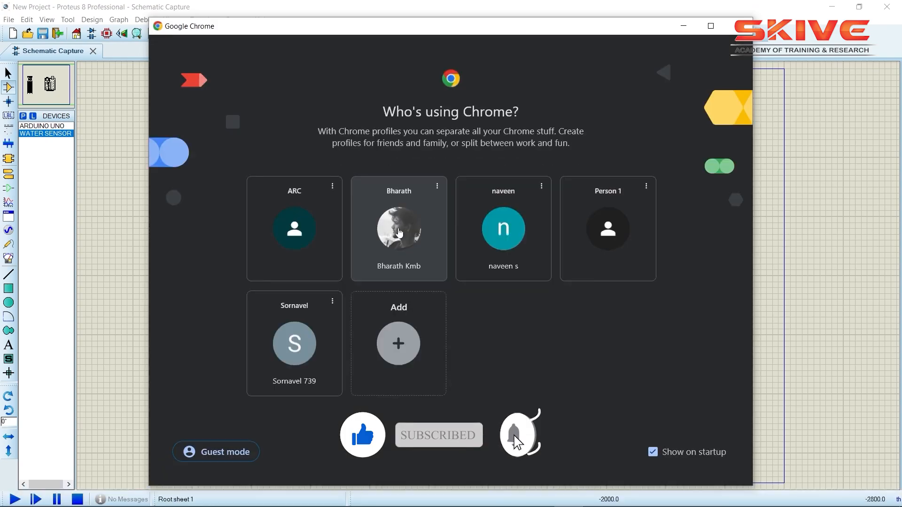
click(396, 236)
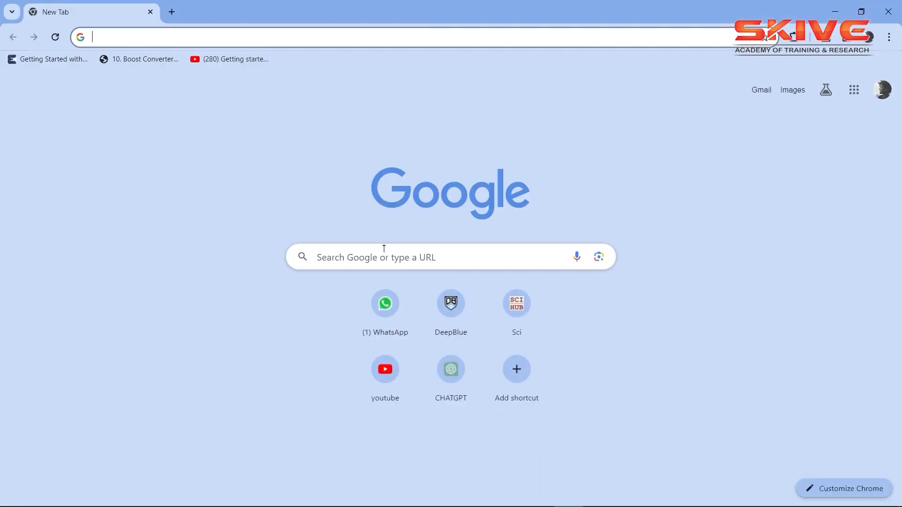
click(384, 251)
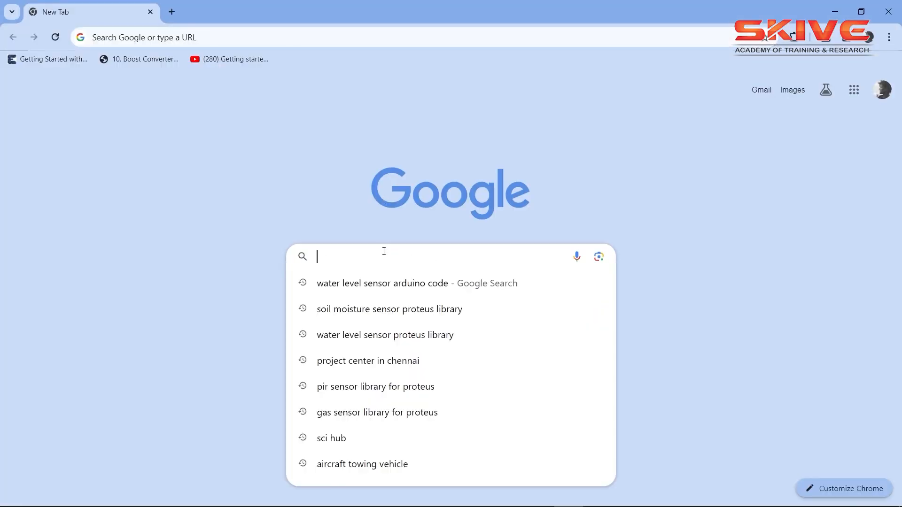
click(381, 309)
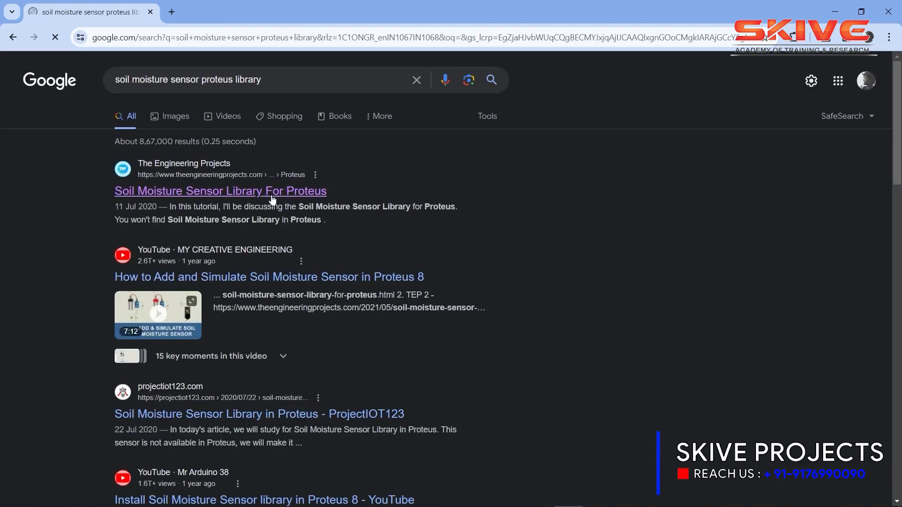
click(272, 200)
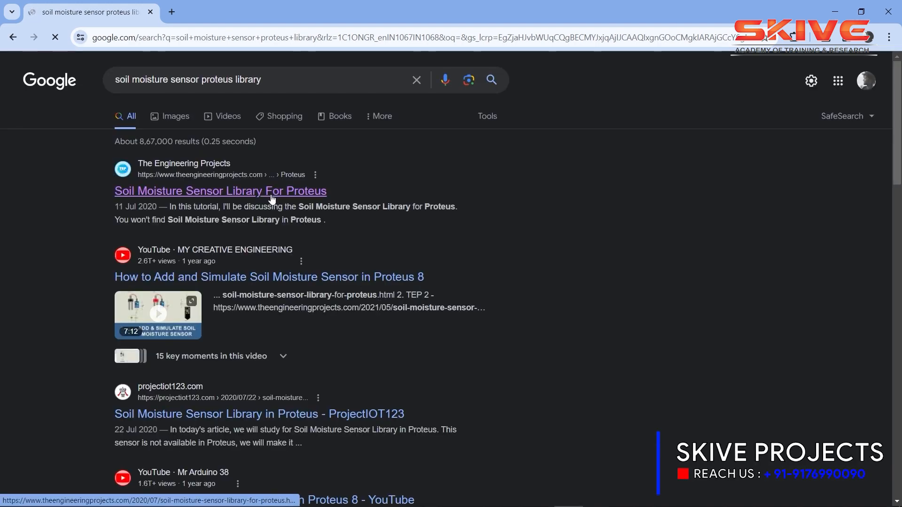
Download the Soil Moisture Sensor Library For Proteus zip from the article's library files page, dismissing the advertisement.
scroll(361, 266, down, 15)
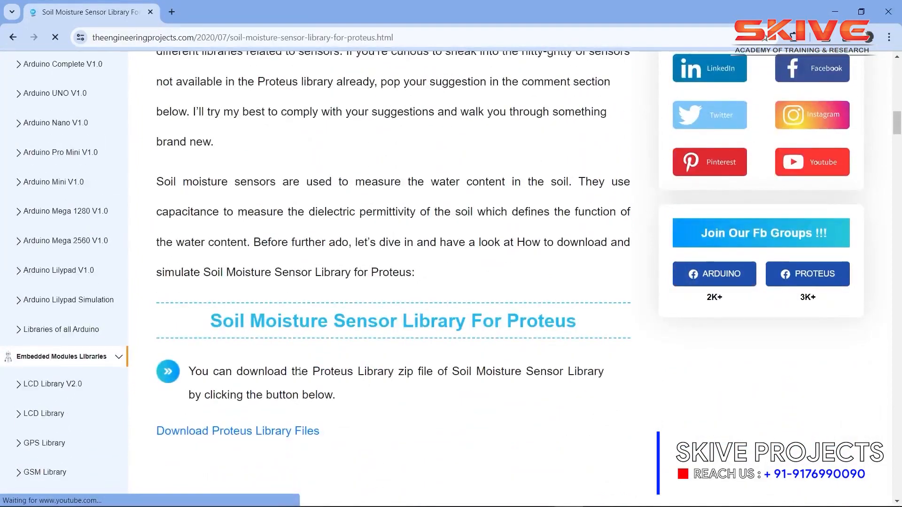
click(252, 431)
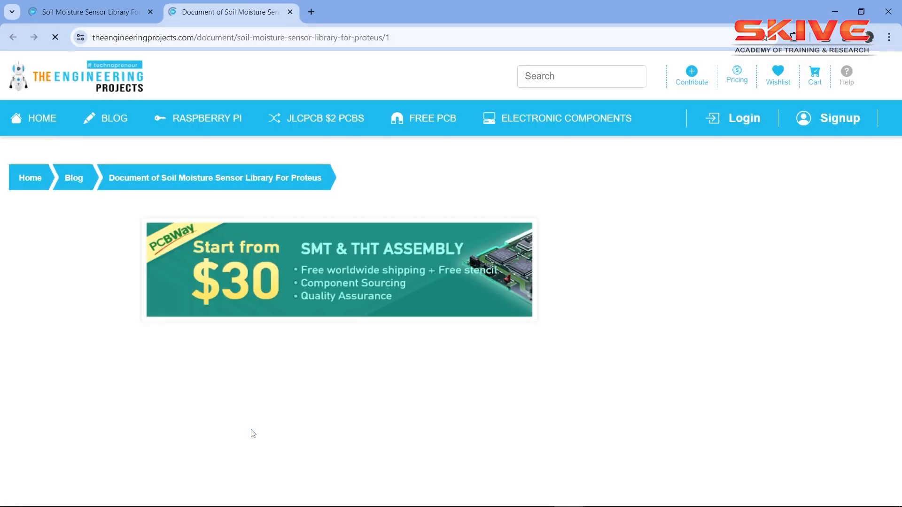
scroll(298, 377, down, 5)
scroll(306, 274, up, 3)
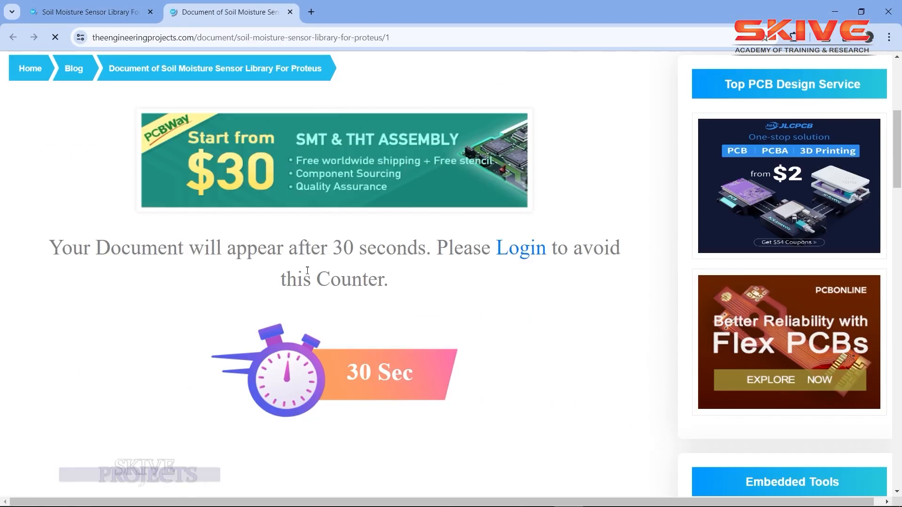
scroll(316, 283, down, 2)
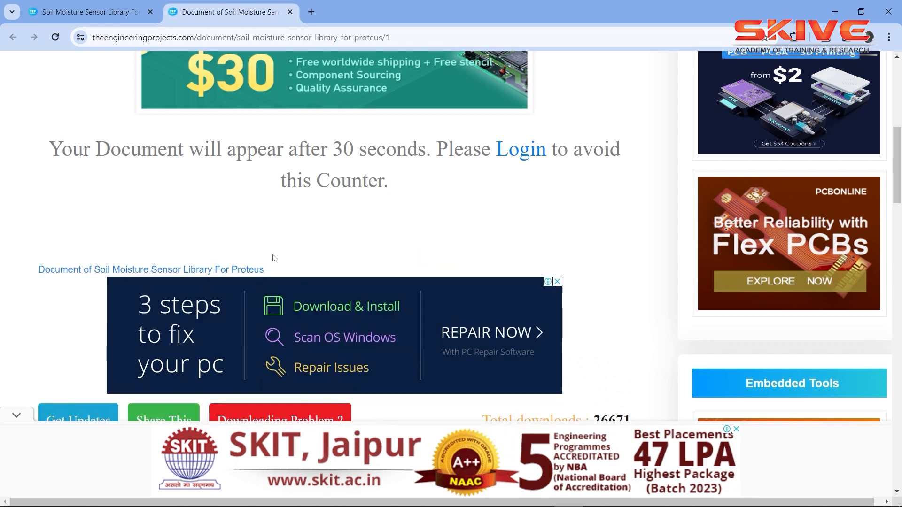
click(199, 272)
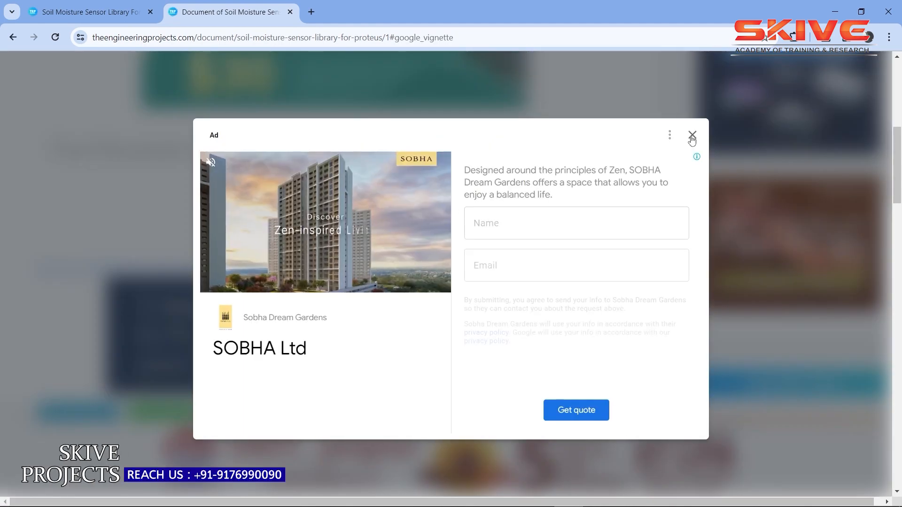
click(774, 96)
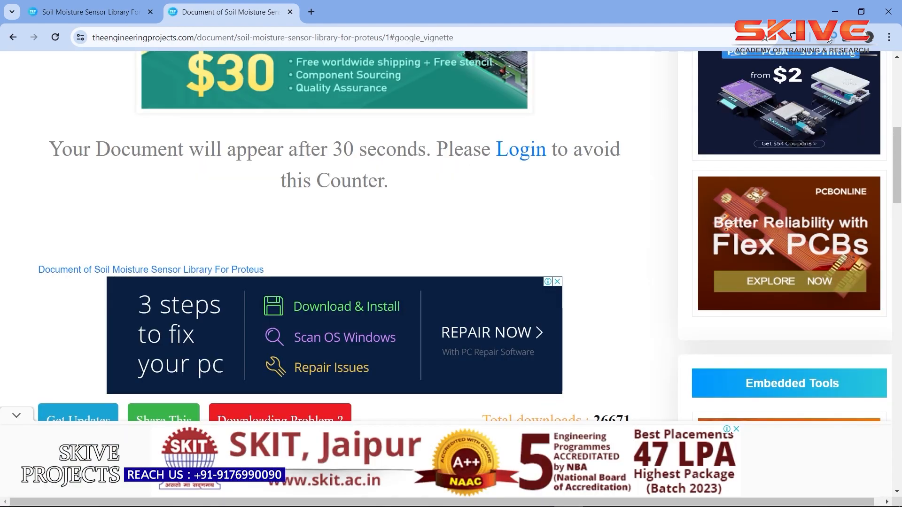
Open the downloaded zip in WinRAR, select all files in its Proteus Simulations folder, and close the archive.
click(829, 40)
right_click(709, 92)
click(725, 103)
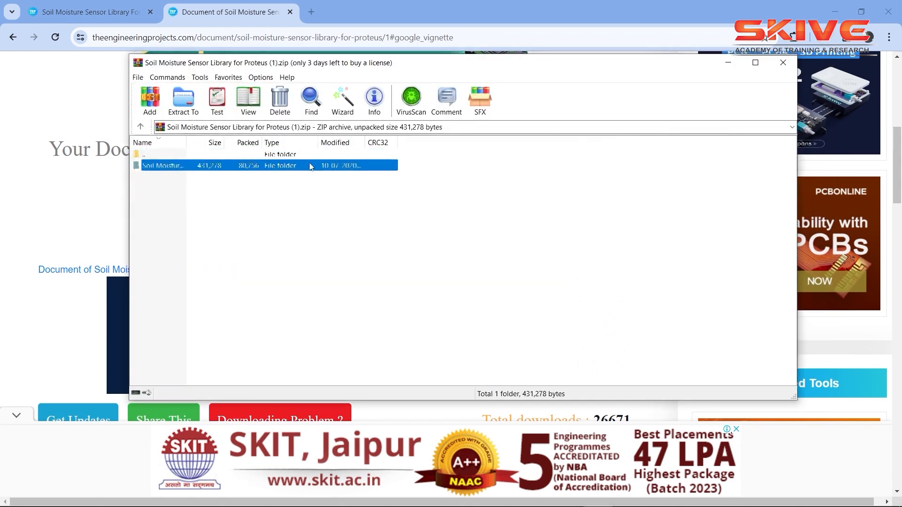
double_click(310, 165)
double_click(265, 166)
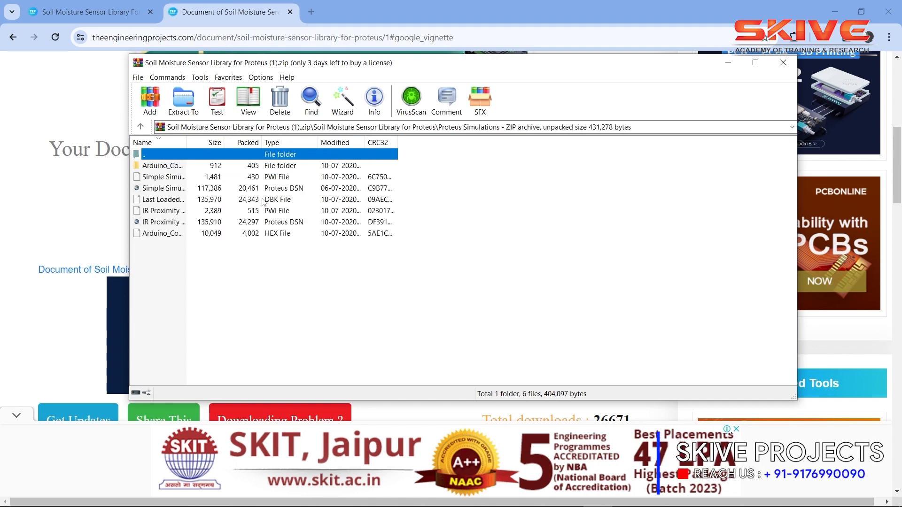
key(ctrl+a)
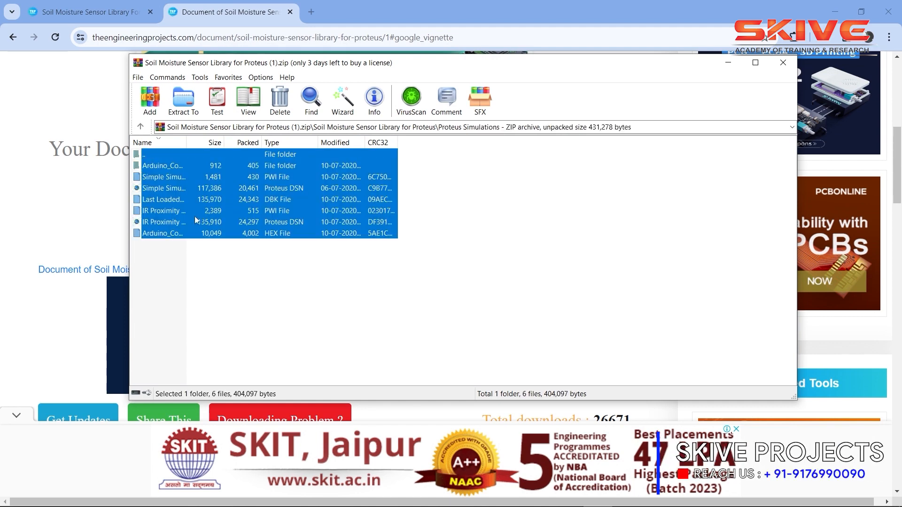
click(534, 203)
click(783, 62)
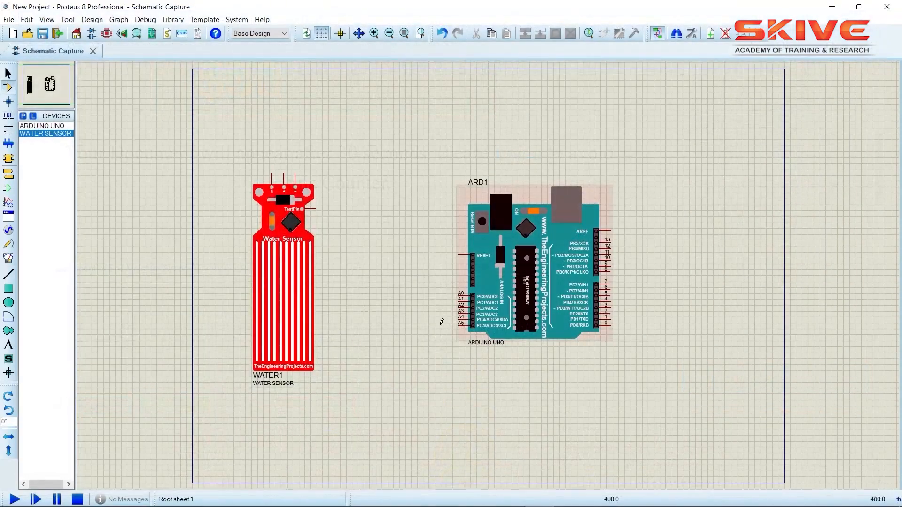
In File Explorer, browse to C:\Program Files (x86)\Labcenter Electronics\Proteus 8 Professional\LIBRARY, the destination for library files, and close the window.
mouse_move(461, 506)
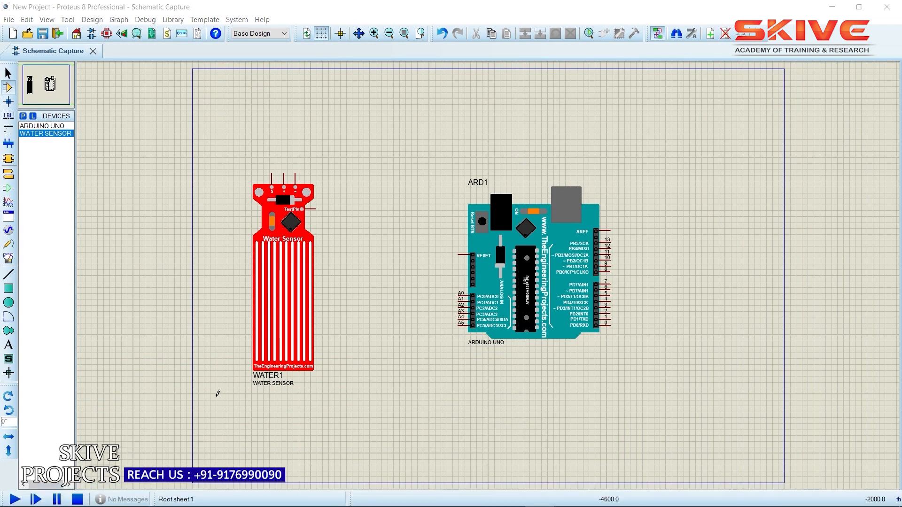
key(super+e)
click(729, 175)
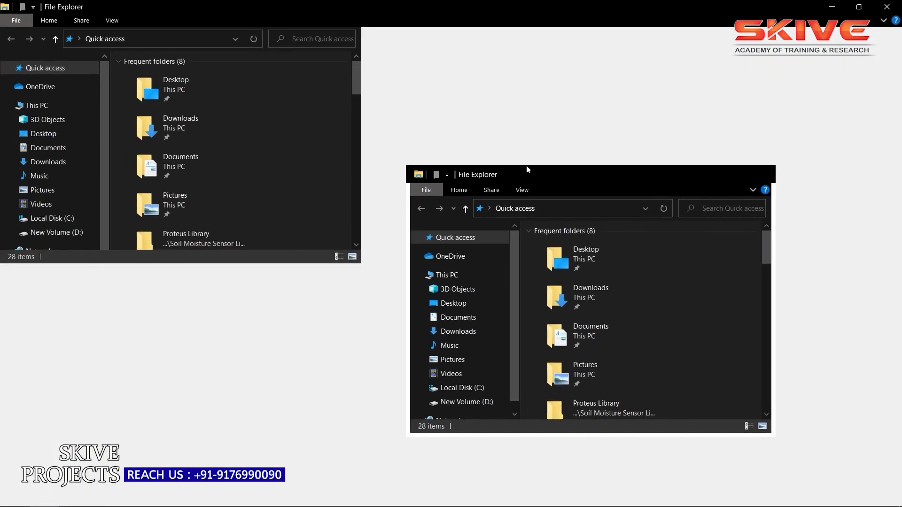
click(64, 221)
double_click(172, 144)
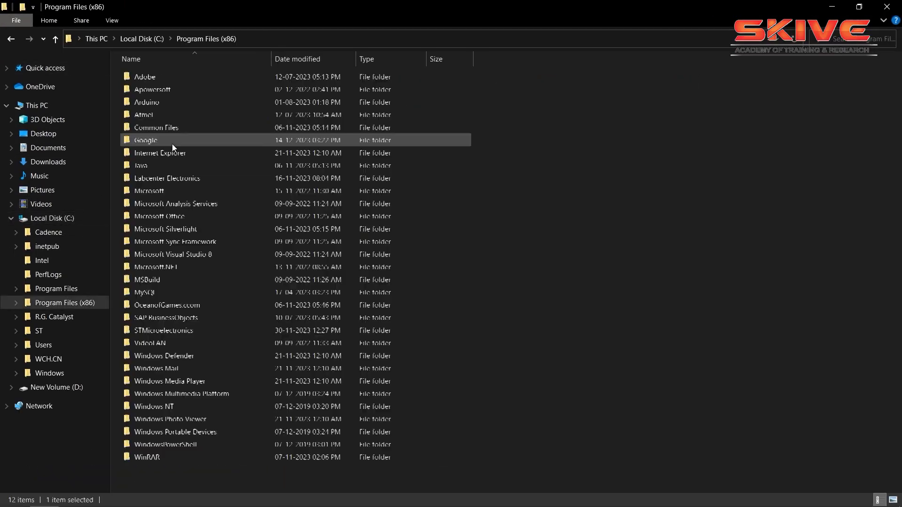
double_click(186, 178)
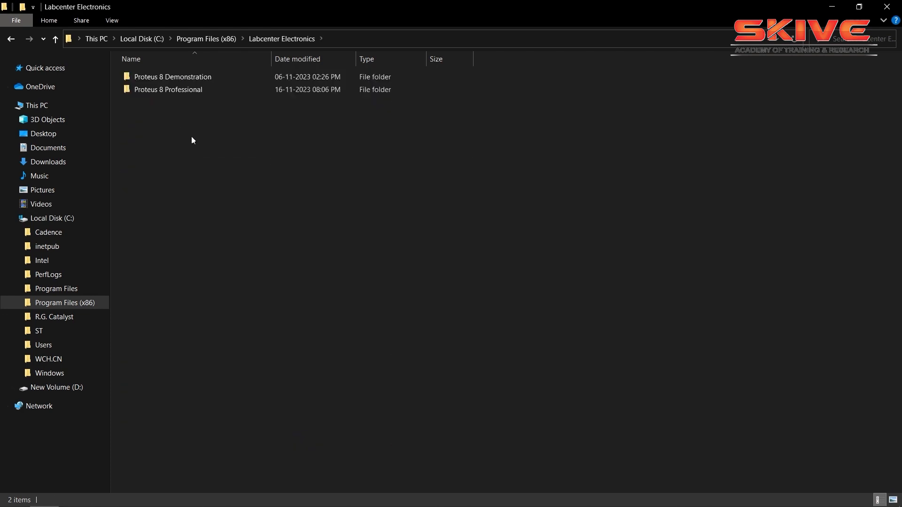
click(184, 90)
double_click(185, 90)
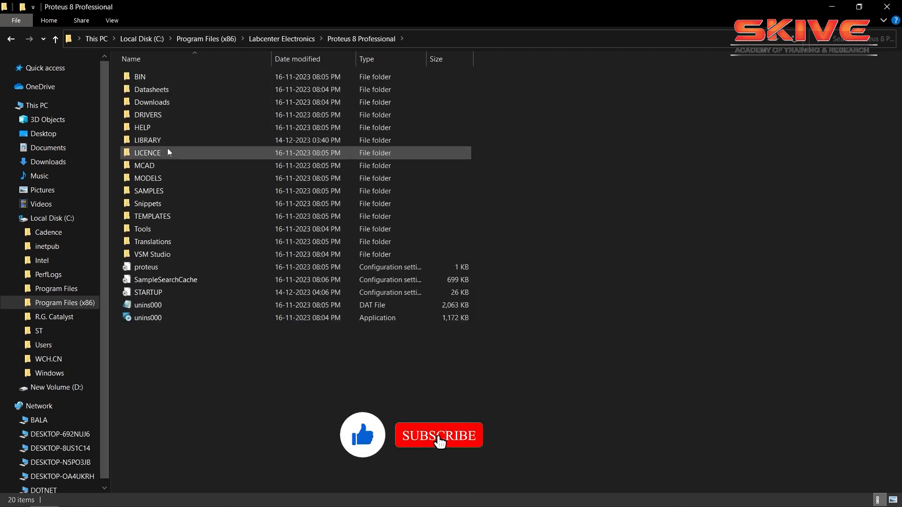
double_click(149, 141)
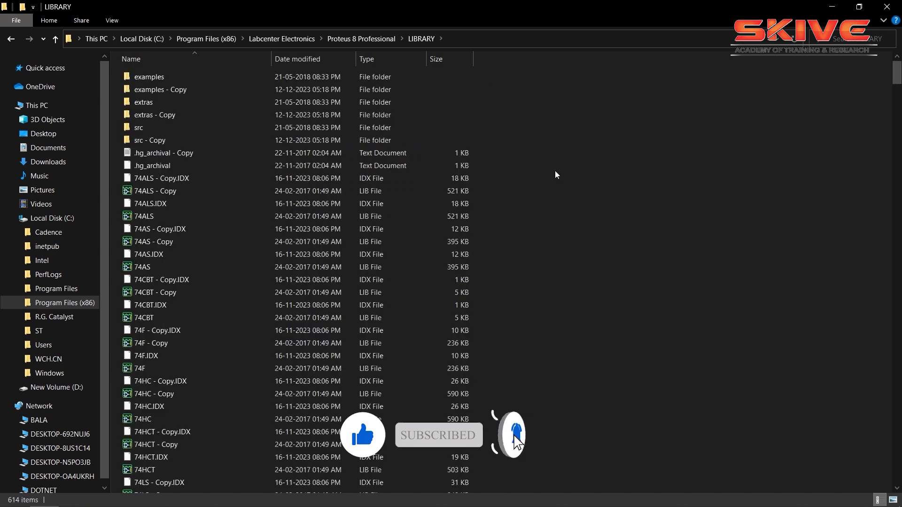
right_click(678, 167)
click(630, 191)
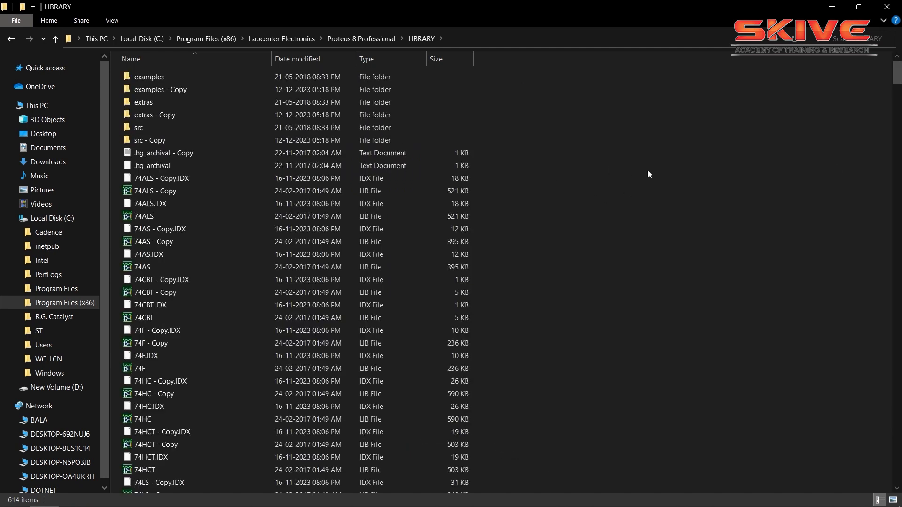
click(887, 5)
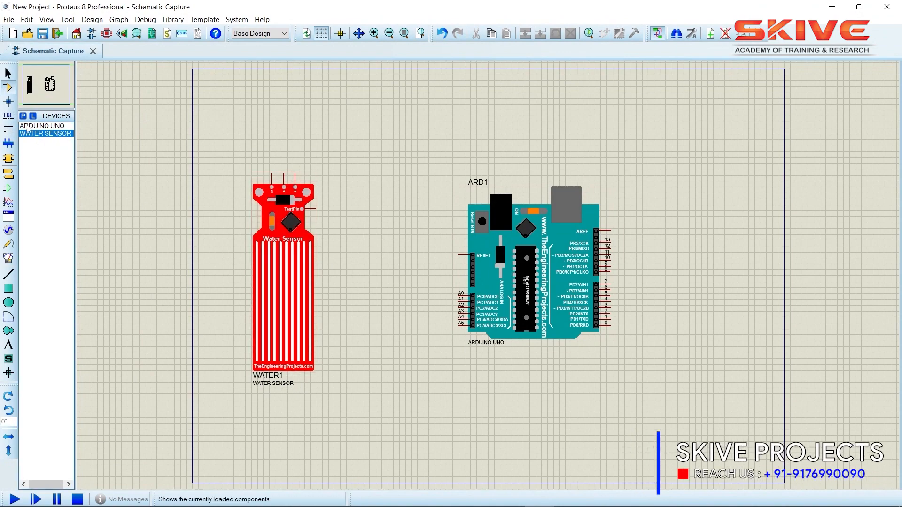
In Proteus, find POT-HG with the keyword "pot-" and place it right of the water sensor, its wiper facing the sensor.
click(23, 116)
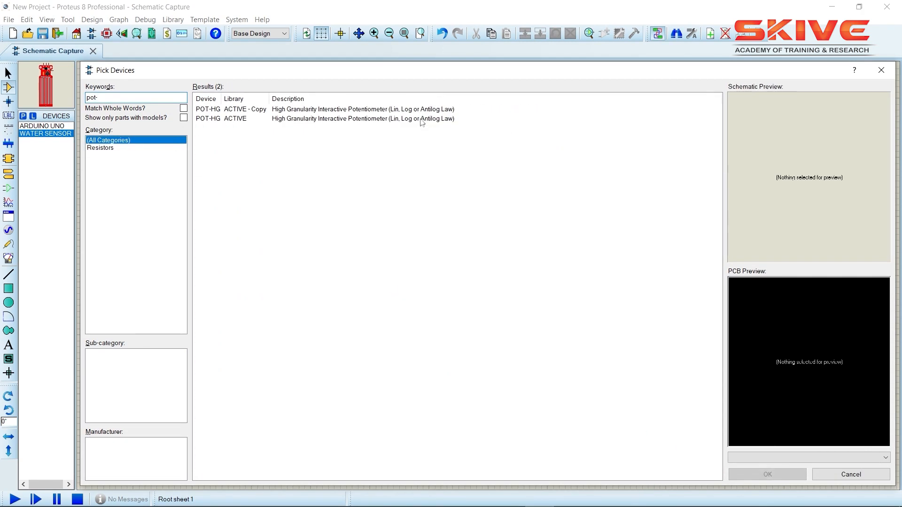
click(421, 120)
click(751, 473)
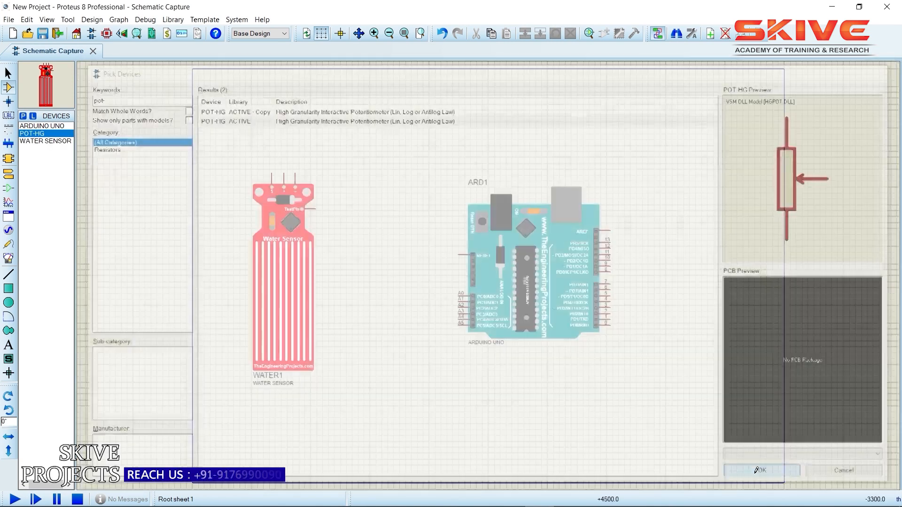
click(352, 213)
right_click(366, 216)
click(386, 228)
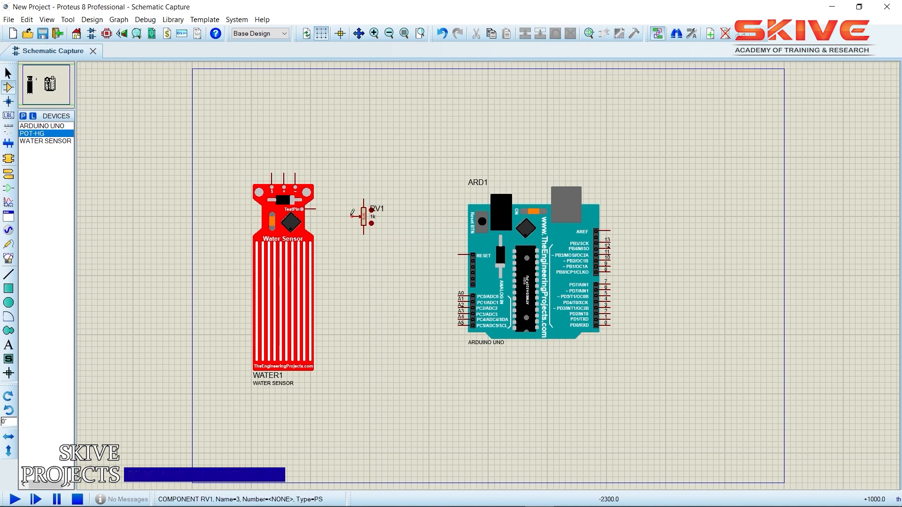
Wire the potentiometer's wiper to the water sensor's TestPin and connect a GROUND terminal to the potentiometer's lower pin.
click(352, 214)
click(316, 209)
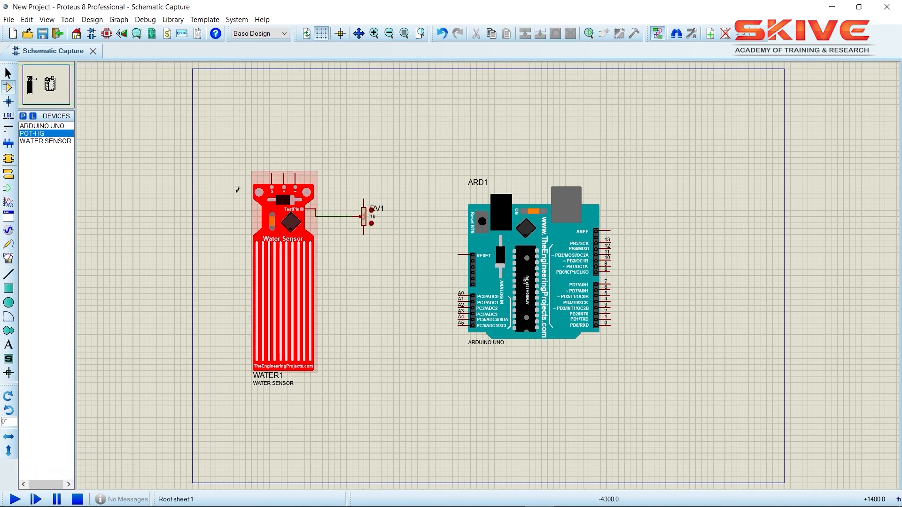
click(9, 174)
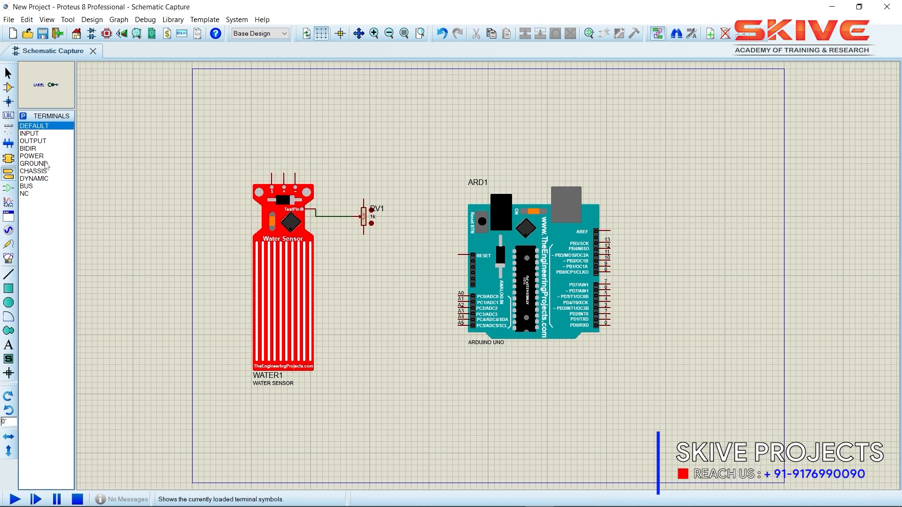
click(46, 163)
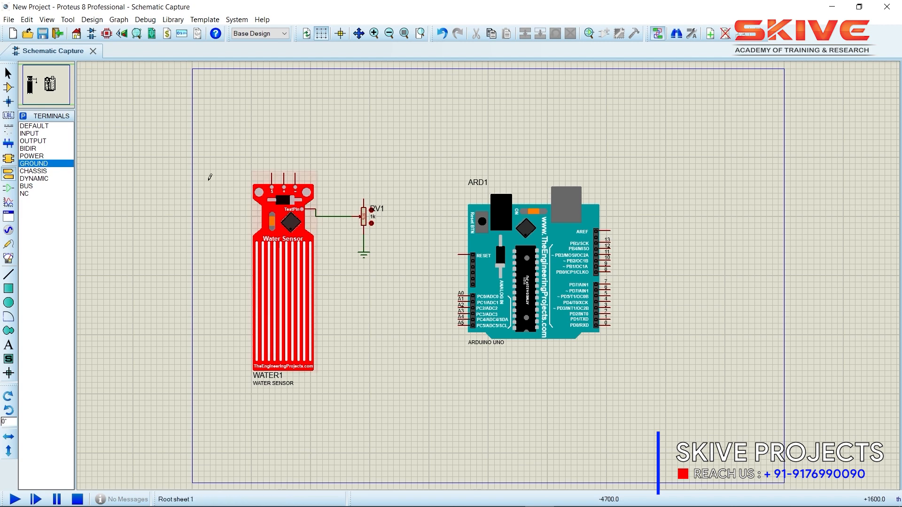
Place a GROUND terminal above the water sensor and wire it to the sensor's rightmost upper pin.
click(310, 163)
click(295, 175)
click(309, 154)
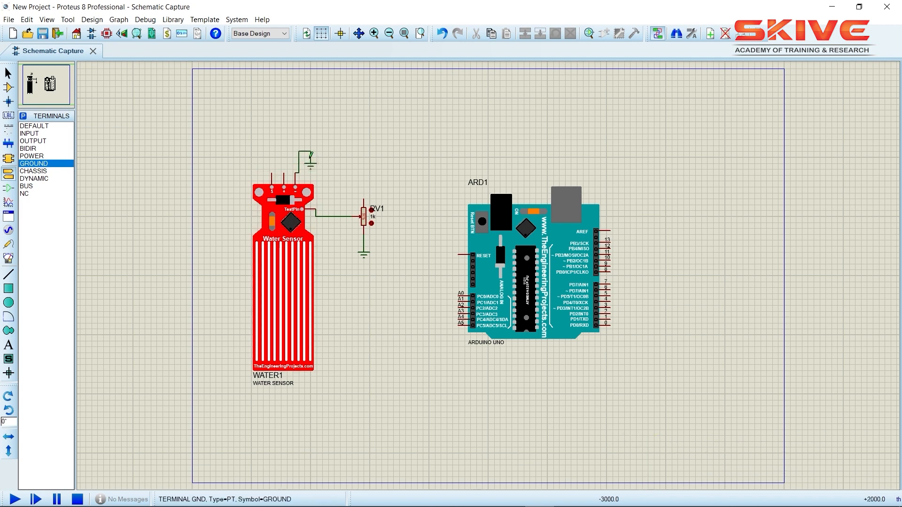
Add POWER terminals to the water sensor's middle upper pin and the potentiometer's upper pin, wiring the sensor's one.
click(33, 156)
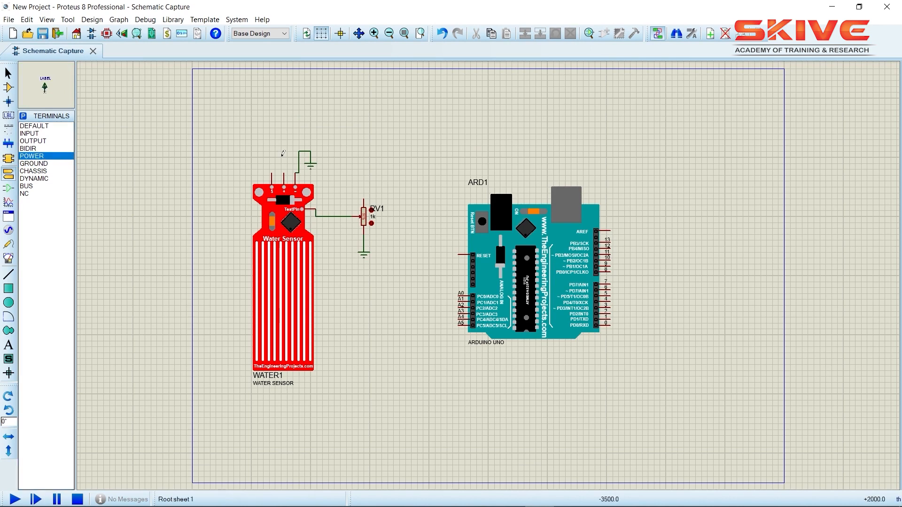
click(281, 154)
click(283, 173)
click(281, 163)
click(363, 179)
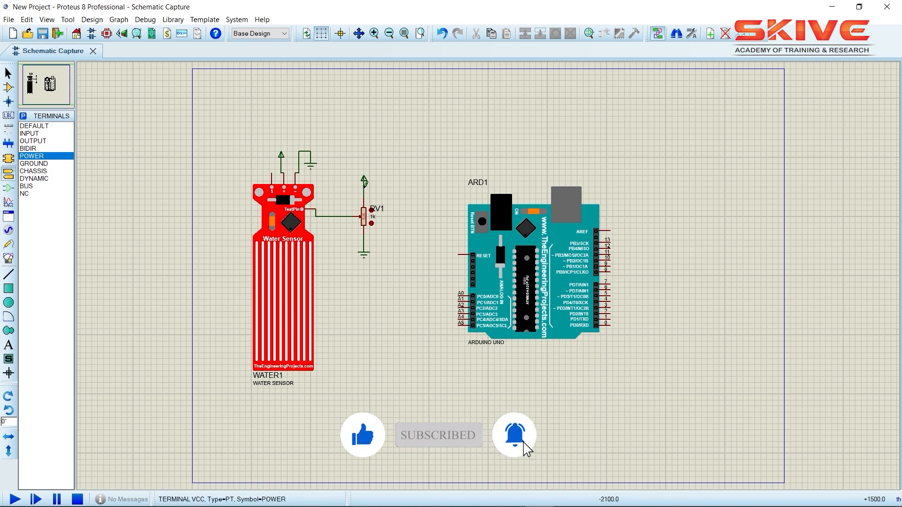
Find inductor 1210-271K with the keyword "27uh" and place it above the water sensor.
click(7, 88)
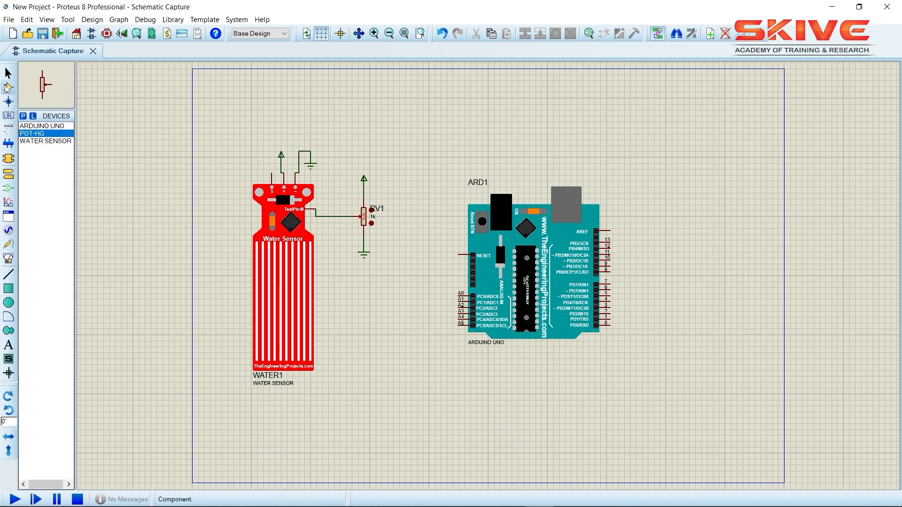
click(22, 116)
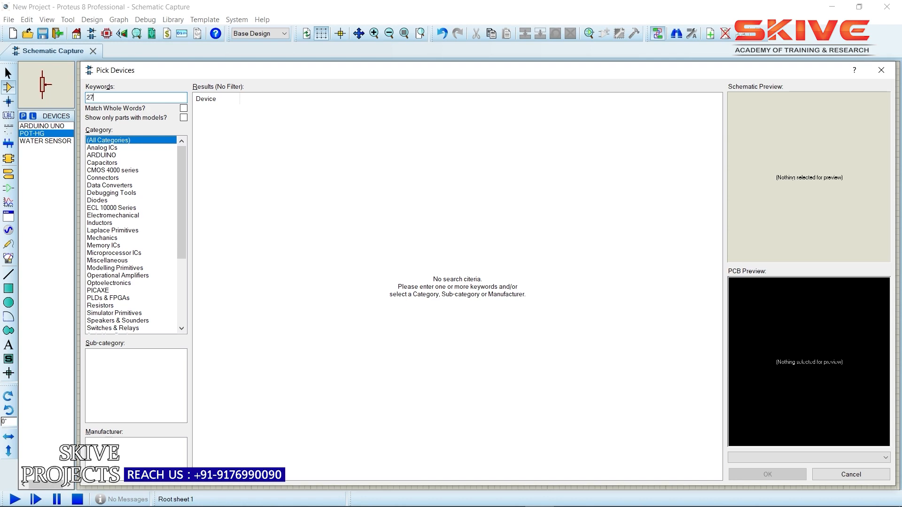
text(27uh)
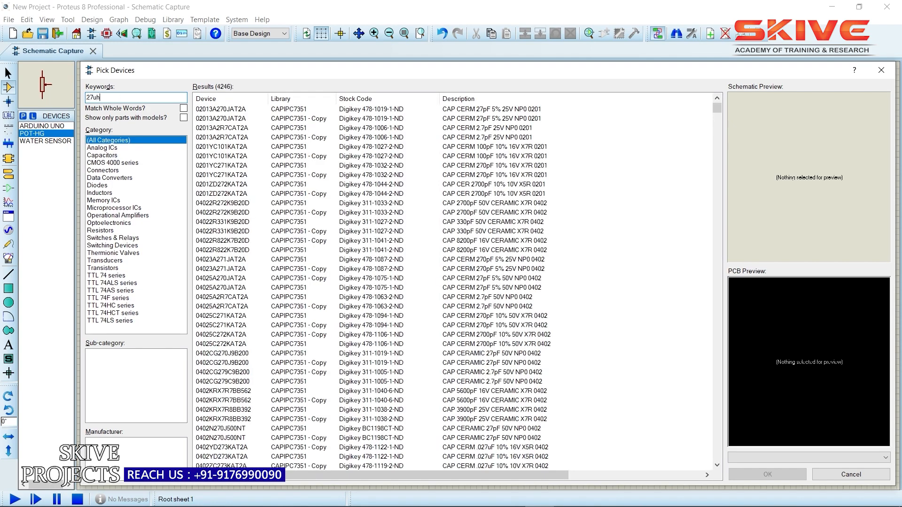
click(268, 113)
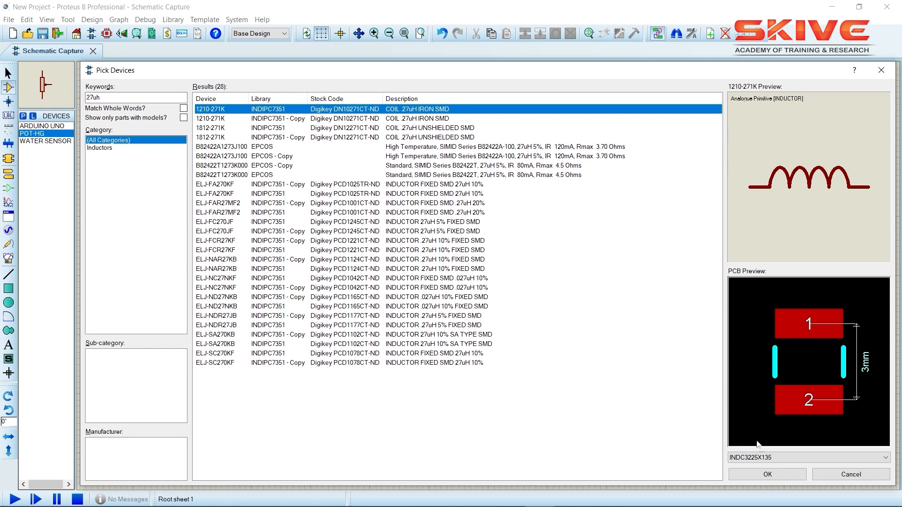
click(767, 474)
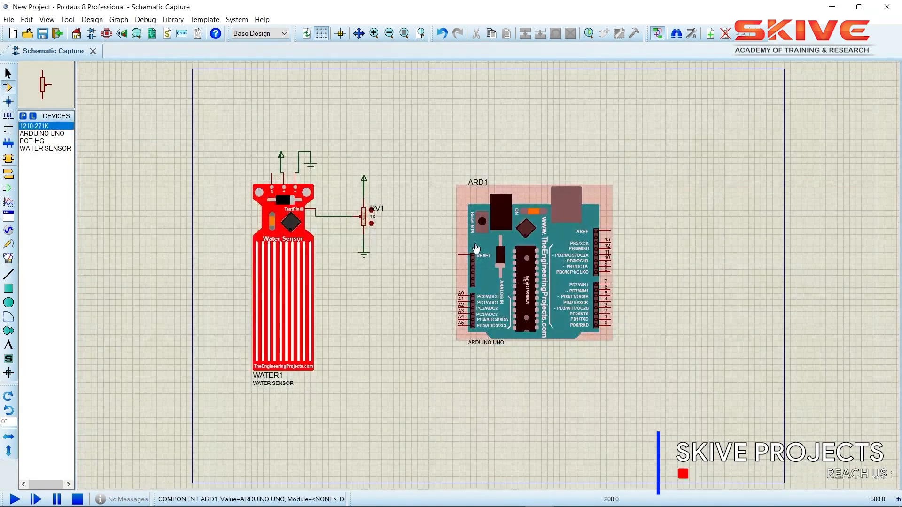
click(321, 108)
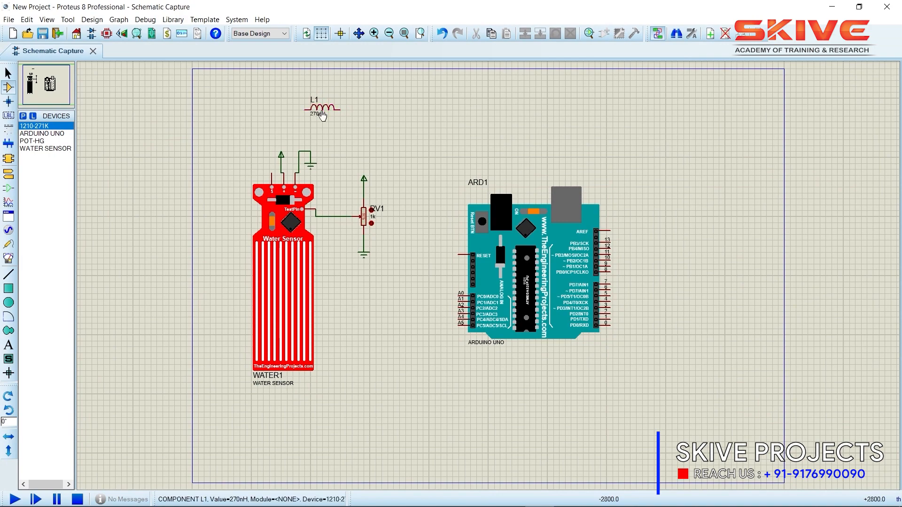
Find capacitor A700D107M006ATE018 with the keyword "100u", place it above the potentiometer and rotate it anti-clockwise.
click(23, 116)
text(100u)
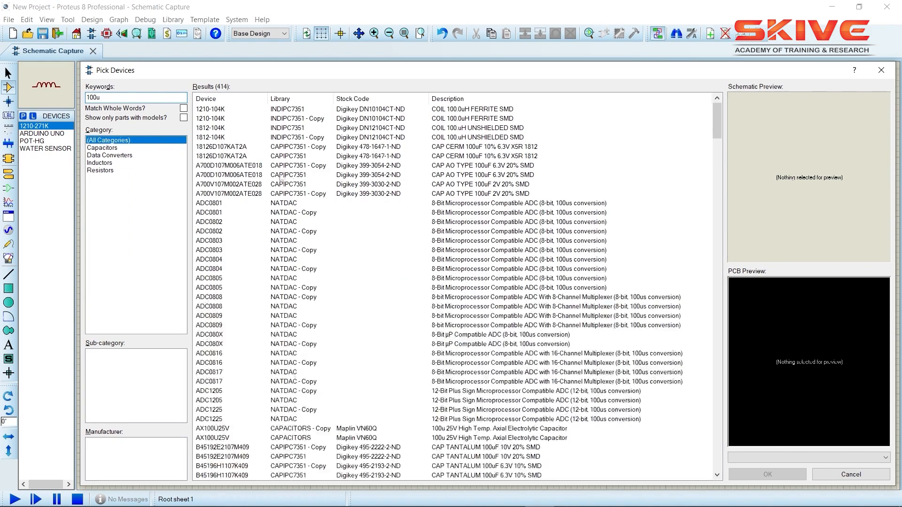
click(277, 165)
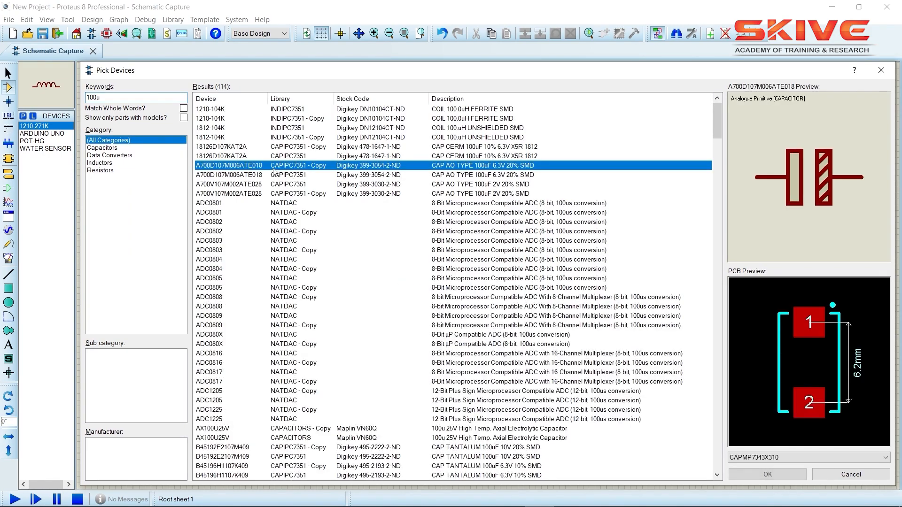
click(760, 475)
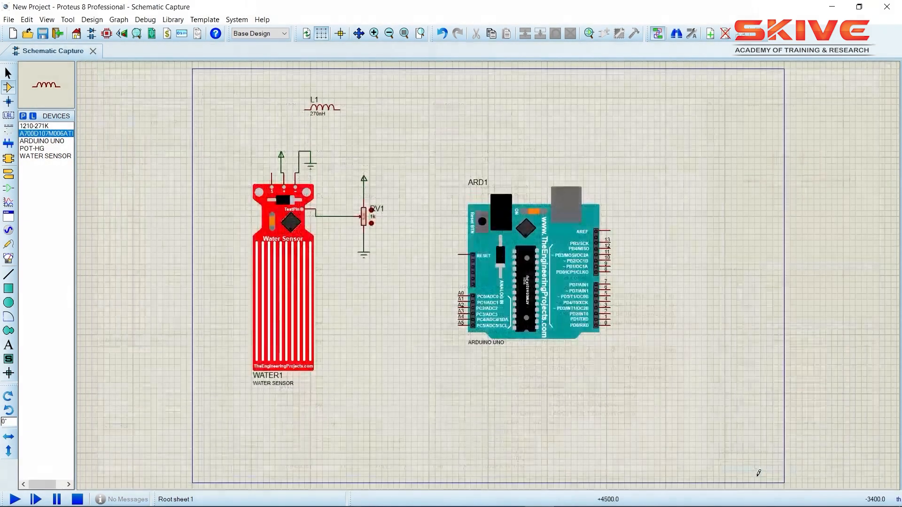
click(386, 150)
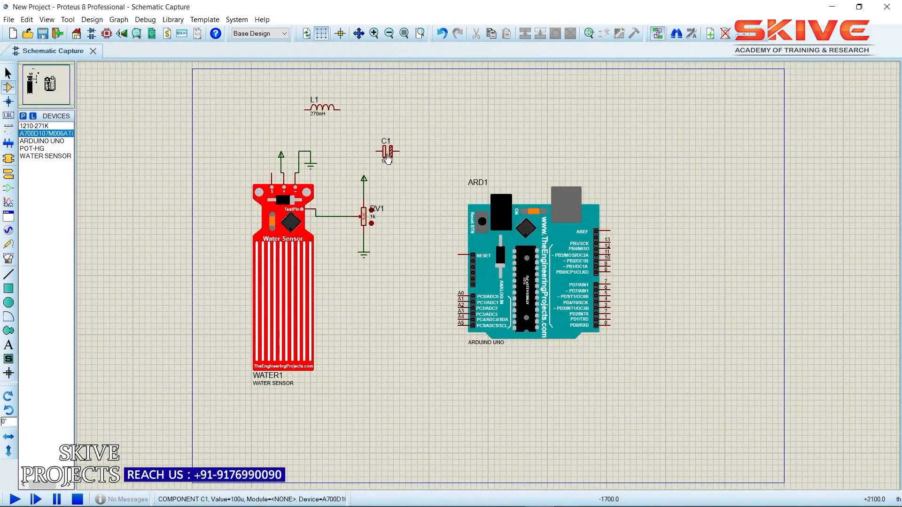
right_click(396, 149)
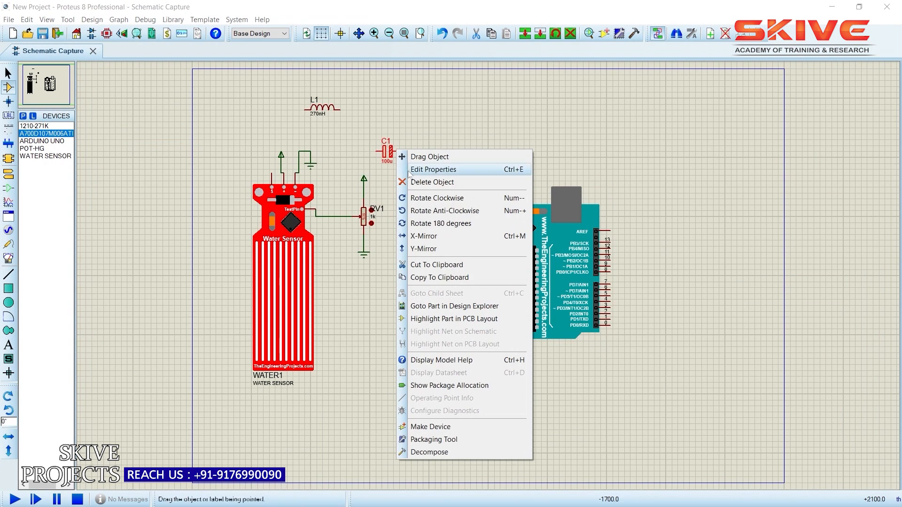
click(424, 209)
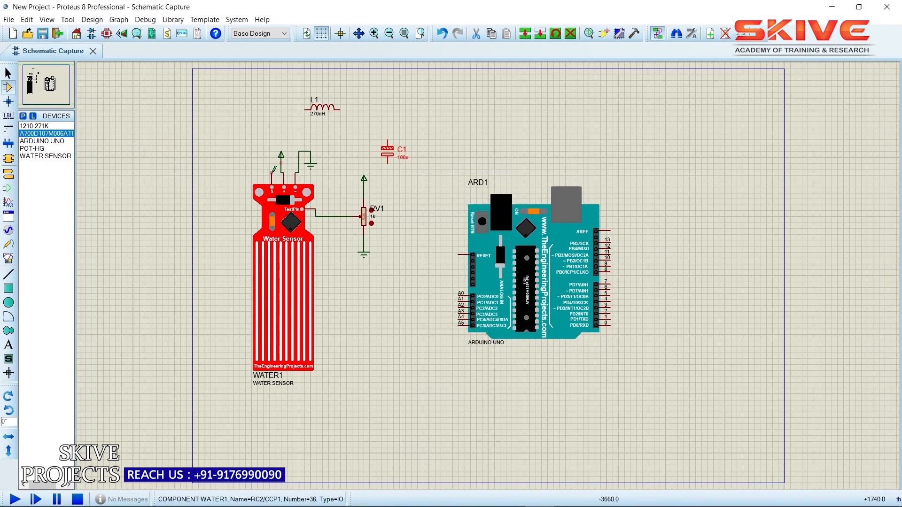
Wire the water sensor's leftmost upper pin through the inductor to the Arduino's A0 pin.
click(273, 172)
click(304, 108)
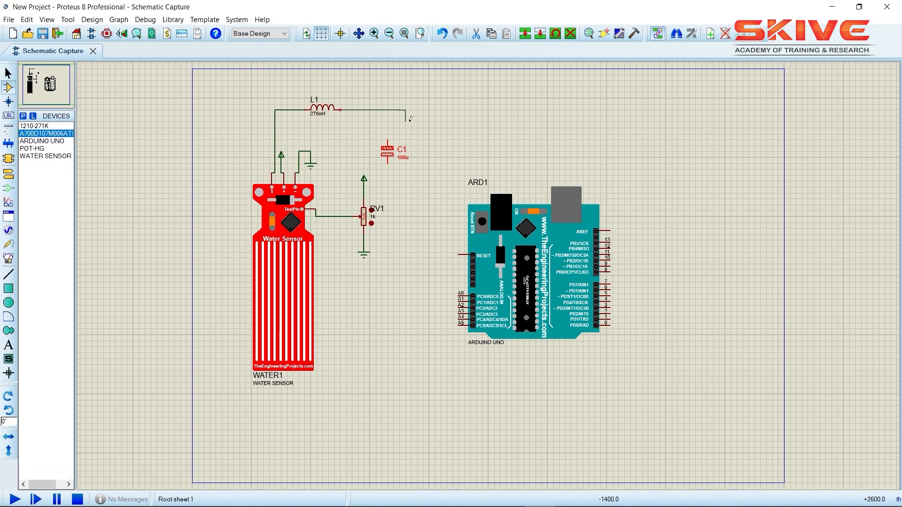
click(458, 294)
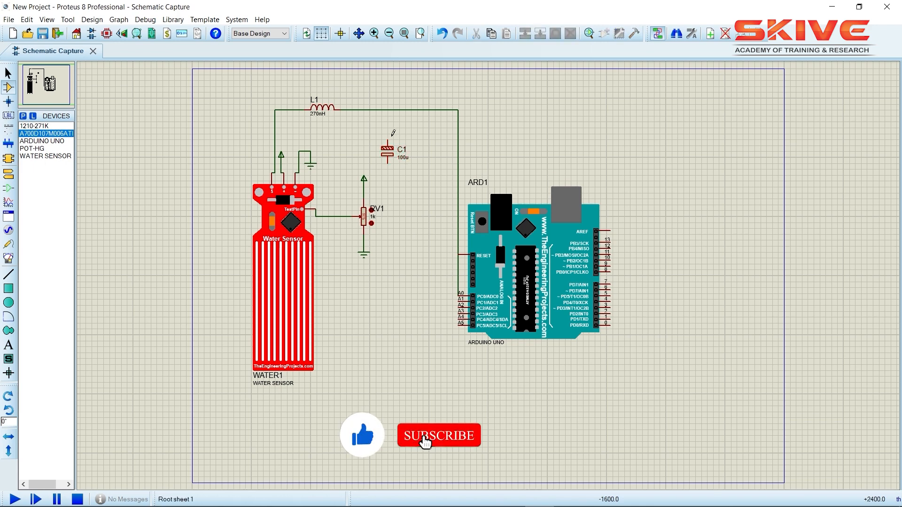
Wire the capacitor's upper pin to the line between inductor and A0, and add a GROUND terminal to its lower pin.
click(387, 139)
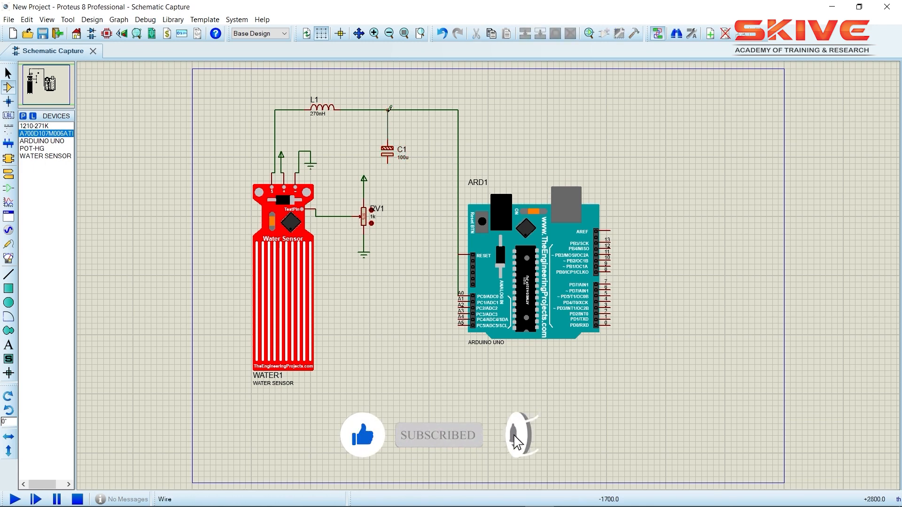
click(9, 175)
click(33, 163)
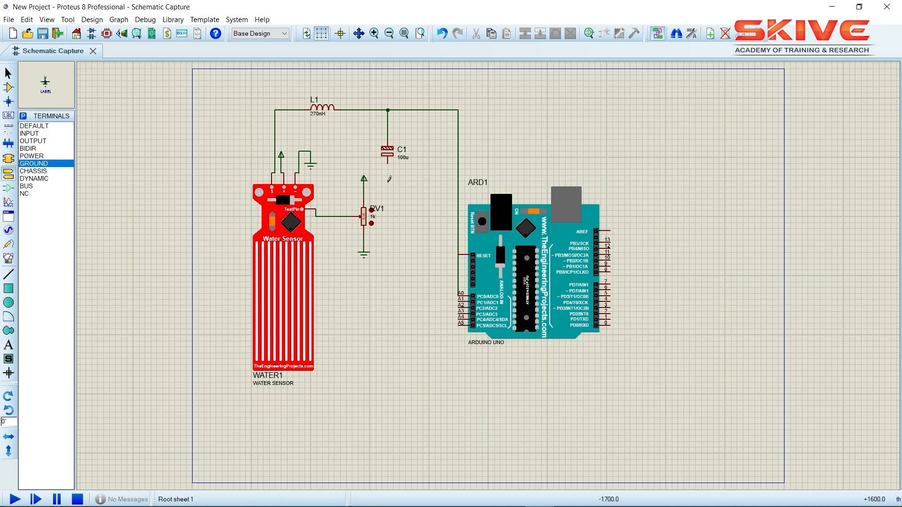
click(388, 180)
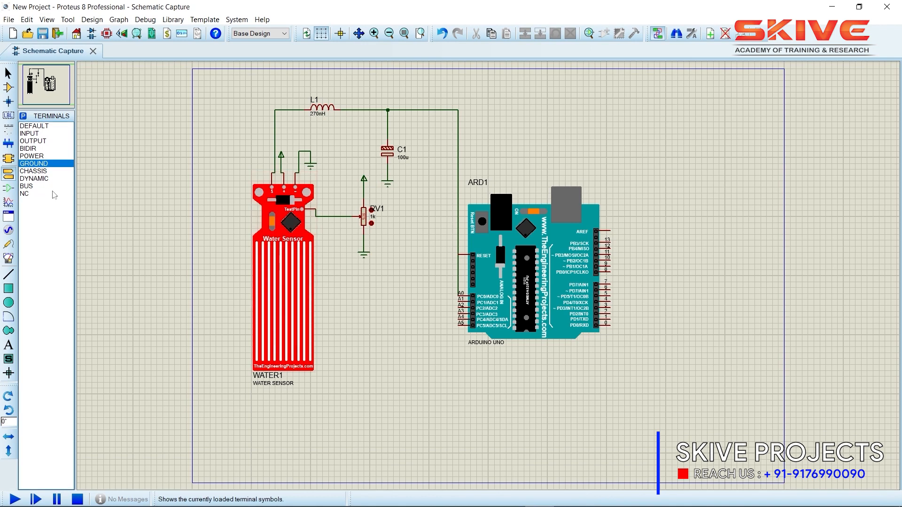
Place a virtual terminal right of the Arduino and wire its RXD pin to the Arduino's PD1/TXD pin.
click(10, 258)
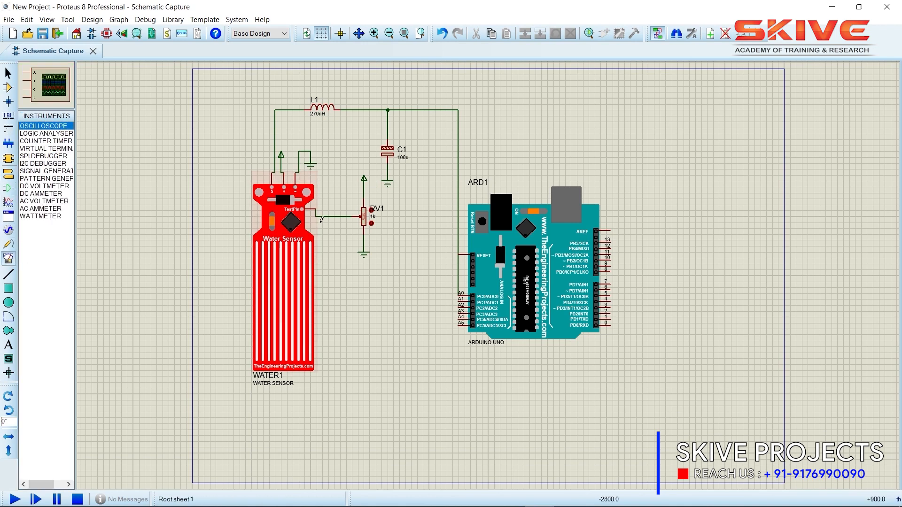
click(43, 149)
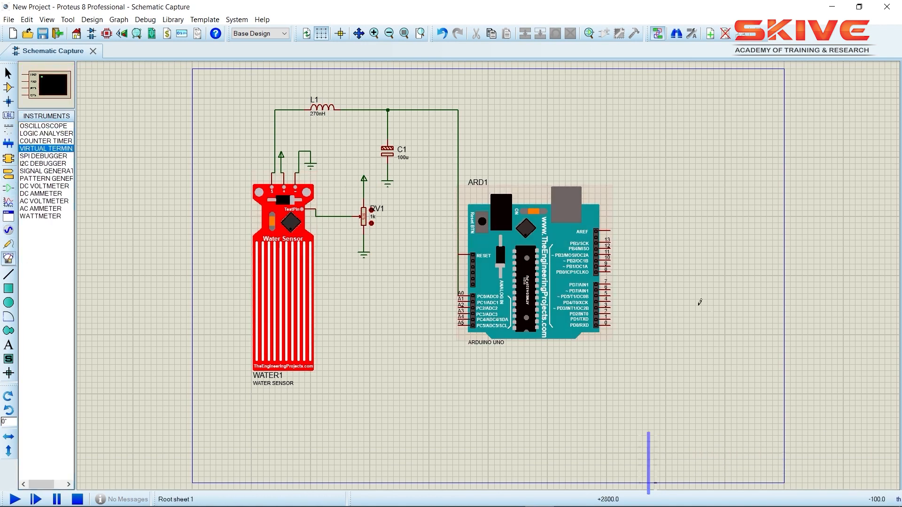
click(706, 334)
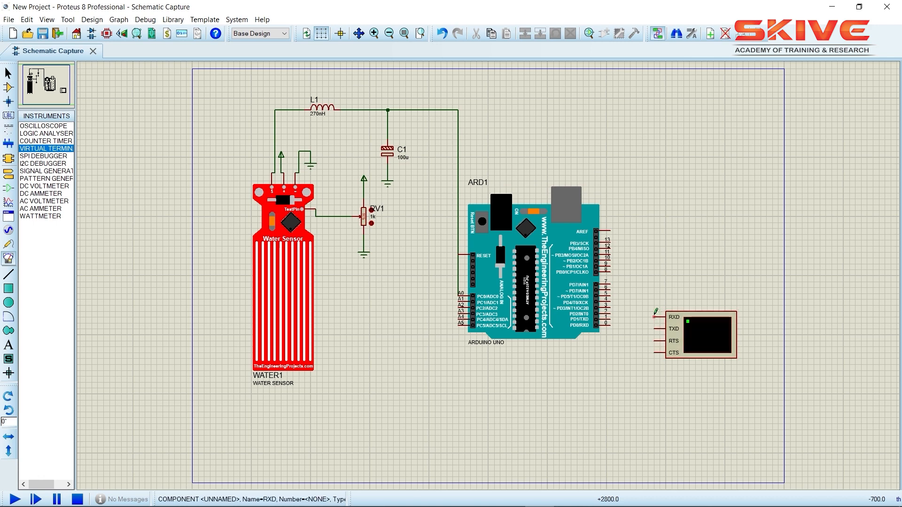
click(655, 317)
click(611, 317)
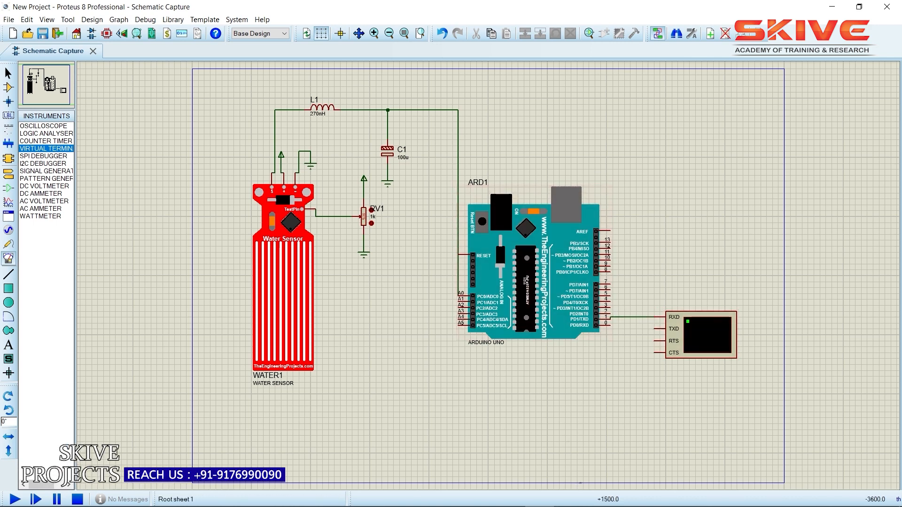
Switch to the water_leval_sensor sketch in the Arduino IDE and review the print and delay statements in its loop.
mouse_move(569, 503)
click(510, 496)
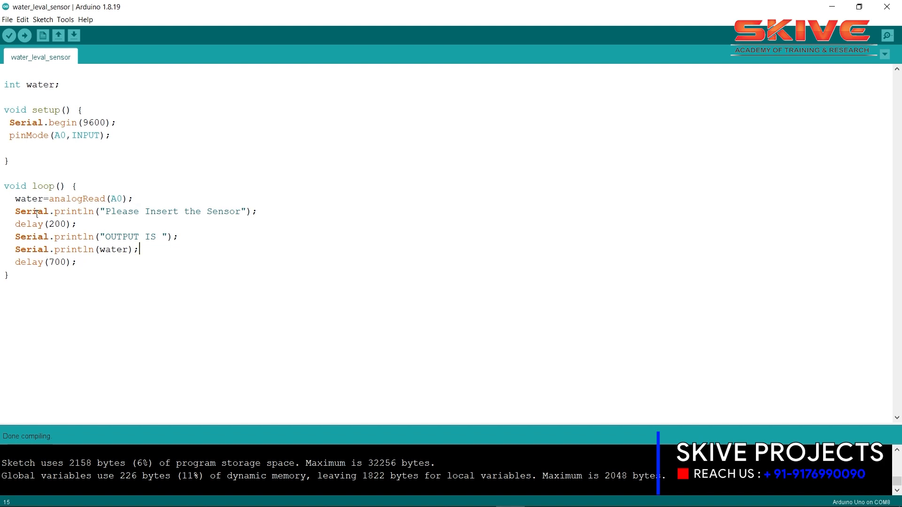
drag(17, 211, 79, 265)
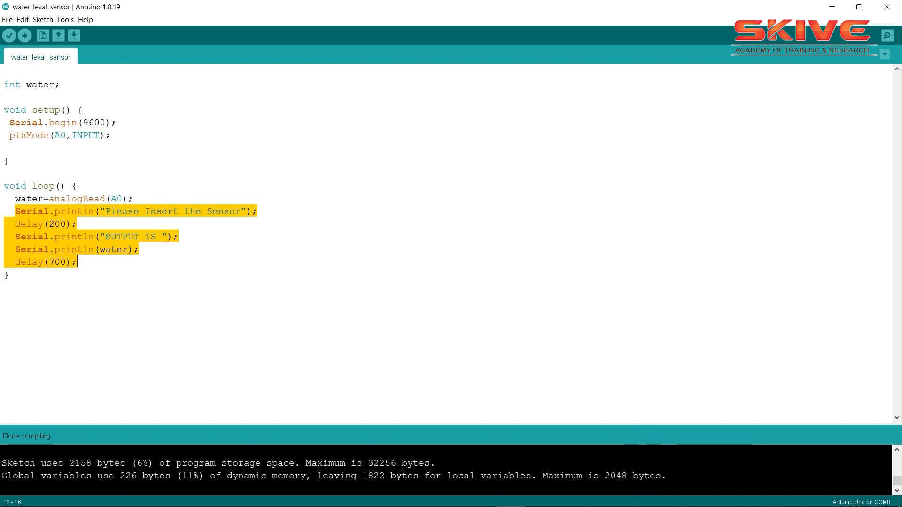
click(123, 236)
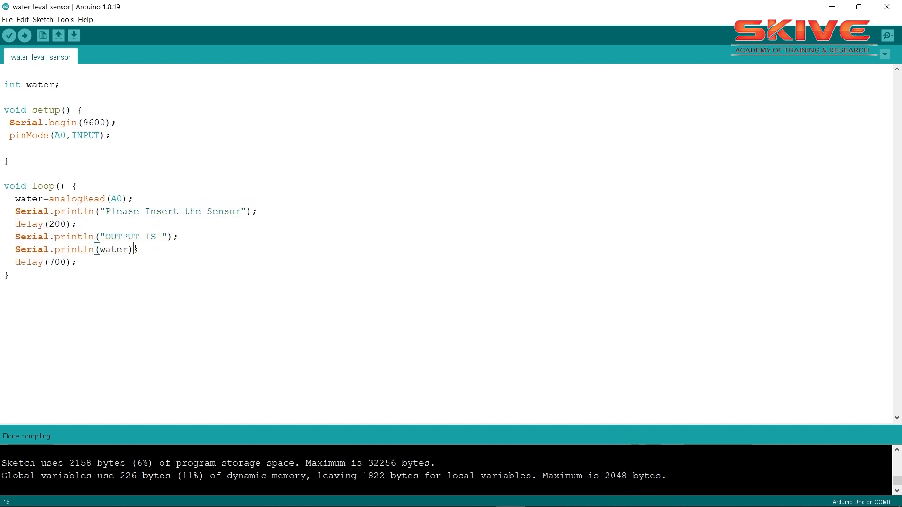
drag(135, 249, 43, 250)
click(106, 262)
Browse the save location Desktop > water leval sensor > water_leval_sensor for the sketch and close the save dialog without saving.
click(7, 20)
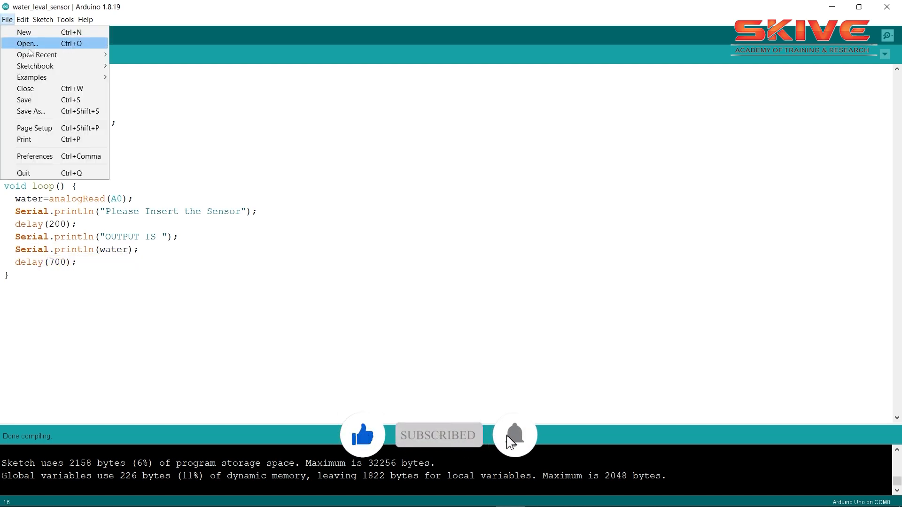
click(45, 111)
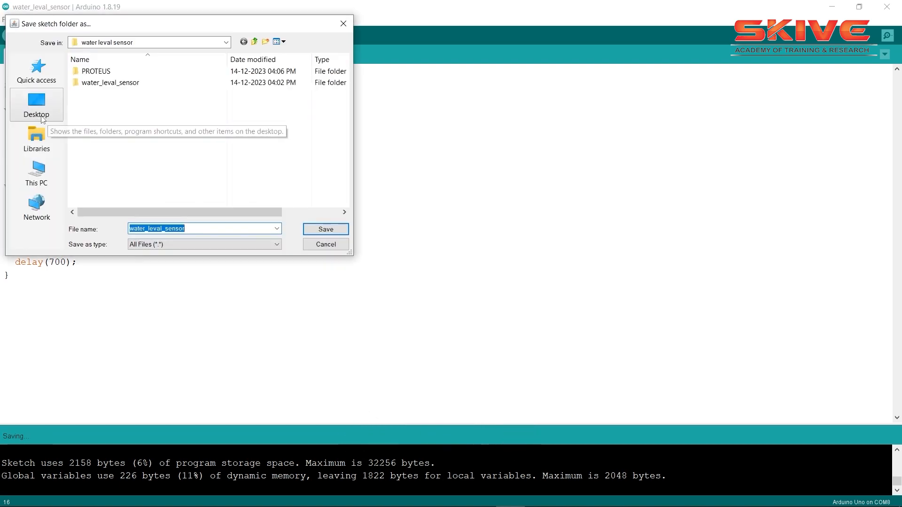
click(37, 103)
scroll(149, 135, down, 10)
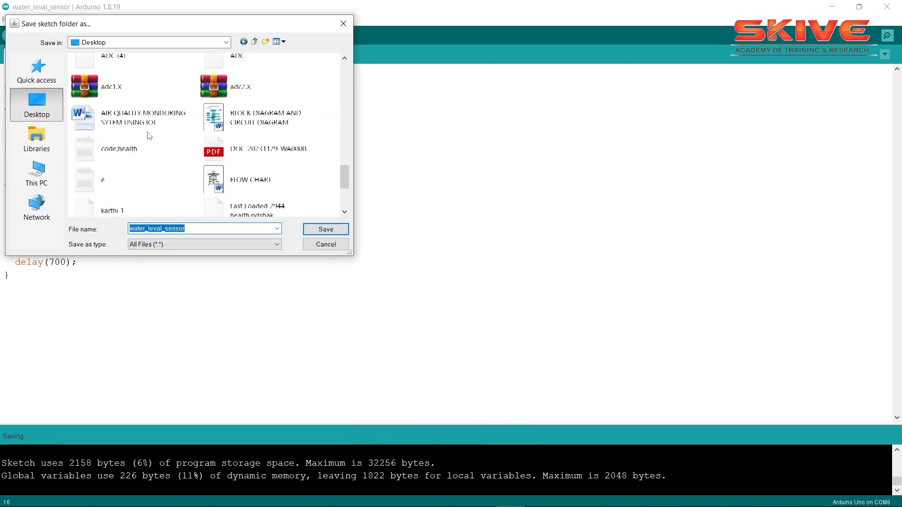
scroll(228, 135, down, 10)
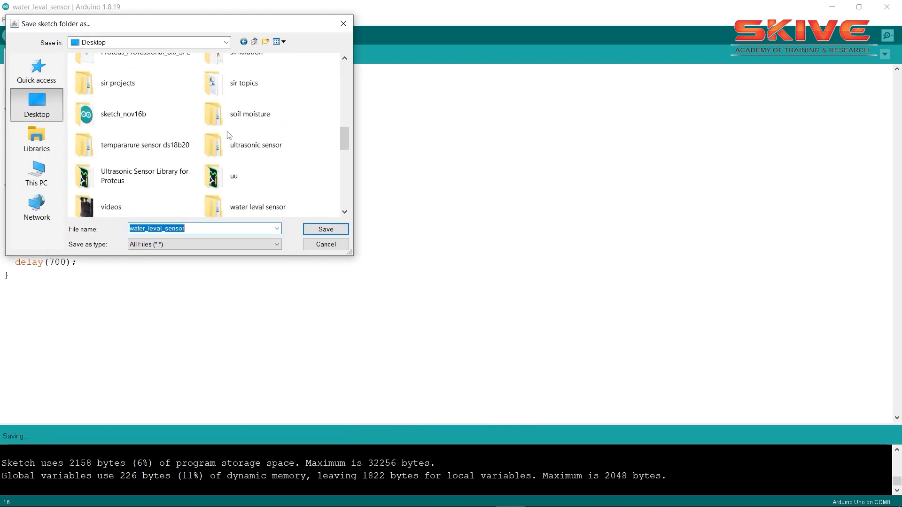
scroll(207, 158, down, 1)
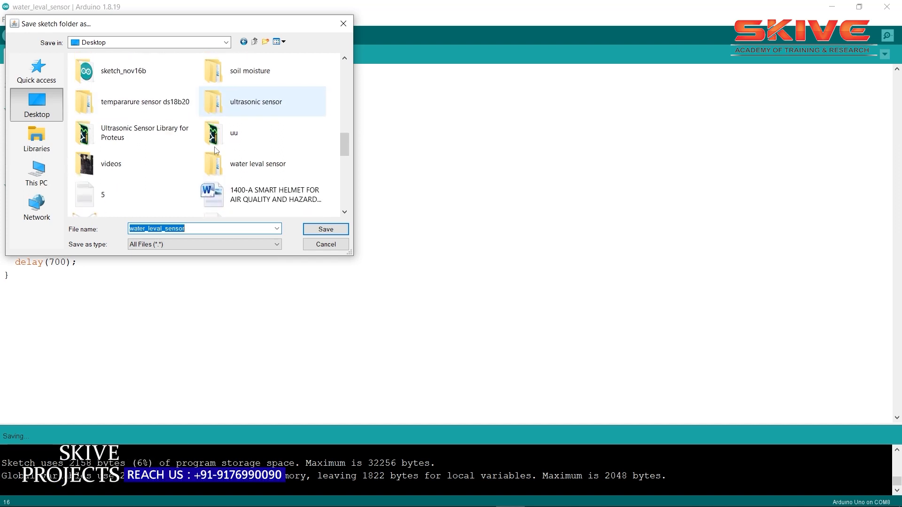
double_click(238, 168)
double_click(108, 82)
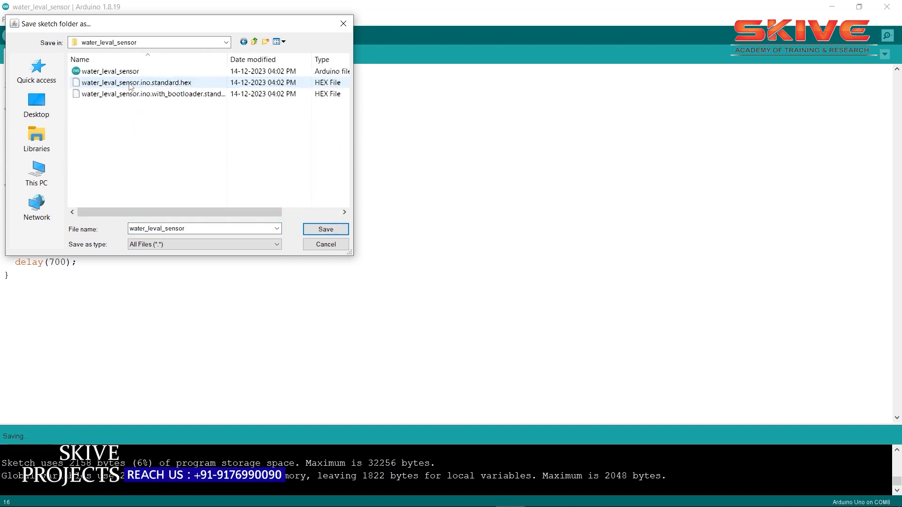
click(344, 23)
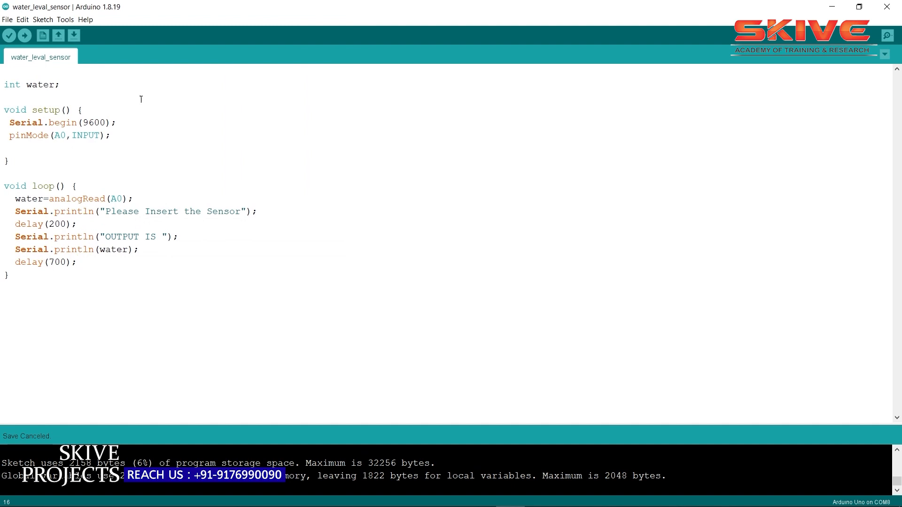
Compile the water_leval_sensor sketch.
click(10, 40)
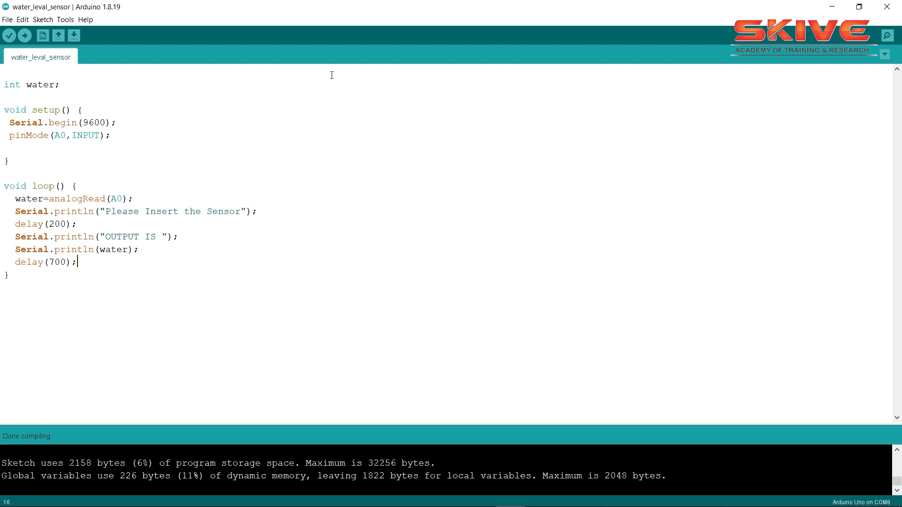
Export the water_leval_sensor sketch as a compiled binary and switch back to the Proteus schematic.
click(43, 19)
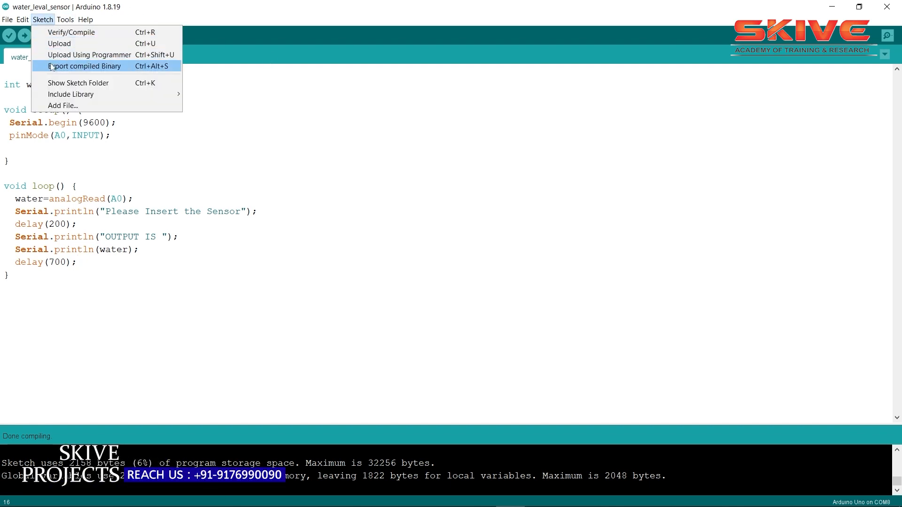
click(77, 67)
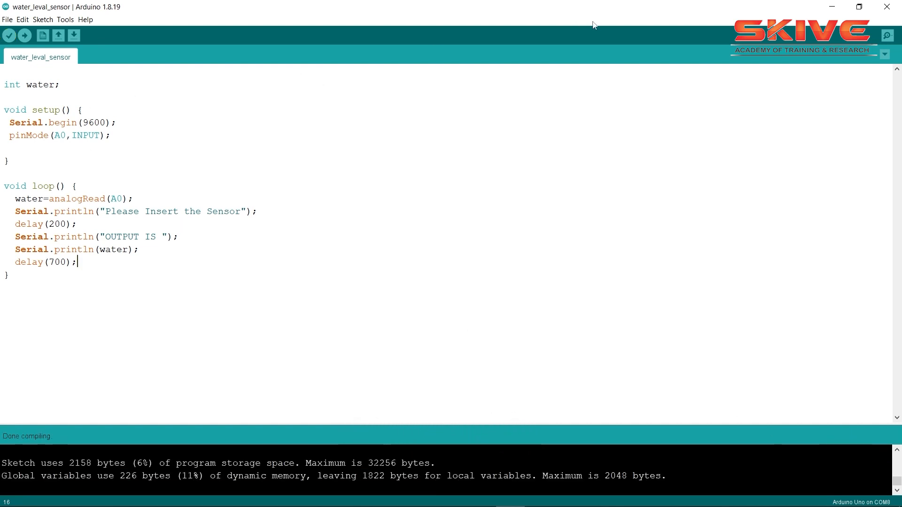
click(827, 7)
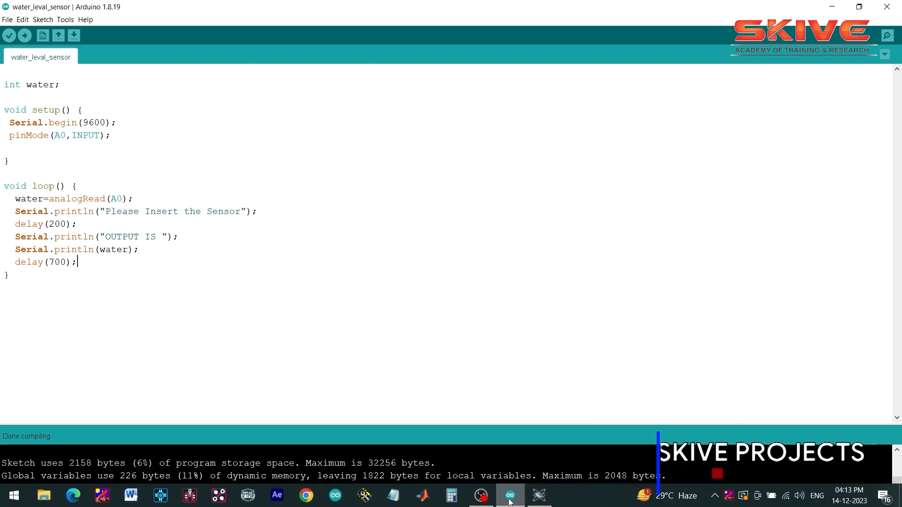
click(539, 496)
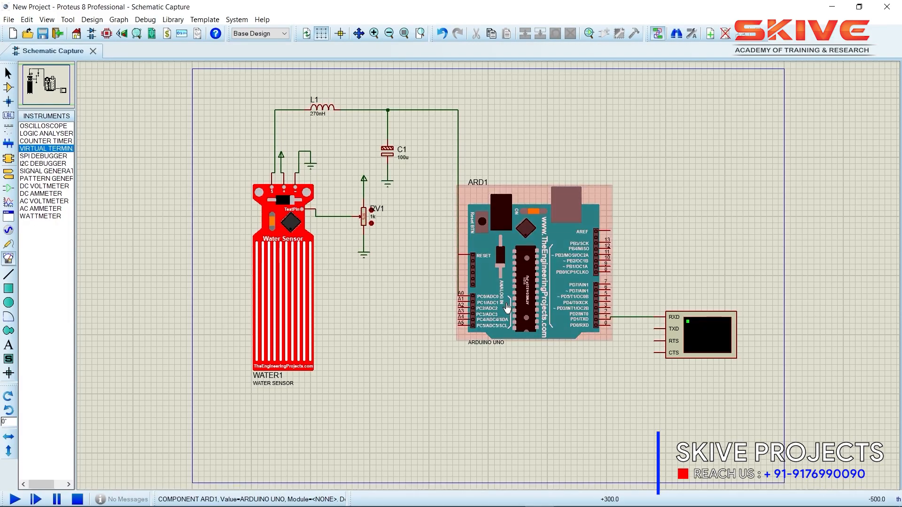
Load water_leval_sensor.ino.standard.hex from Desktop > water leval sensor > water_leval_sensor as the Arduino UNO's program file.
double_click(506, 308)
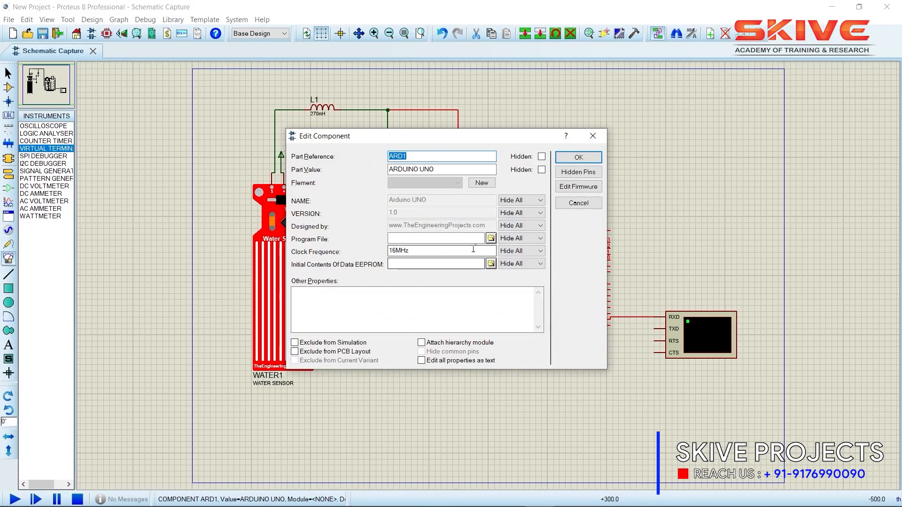
click(490, 238)
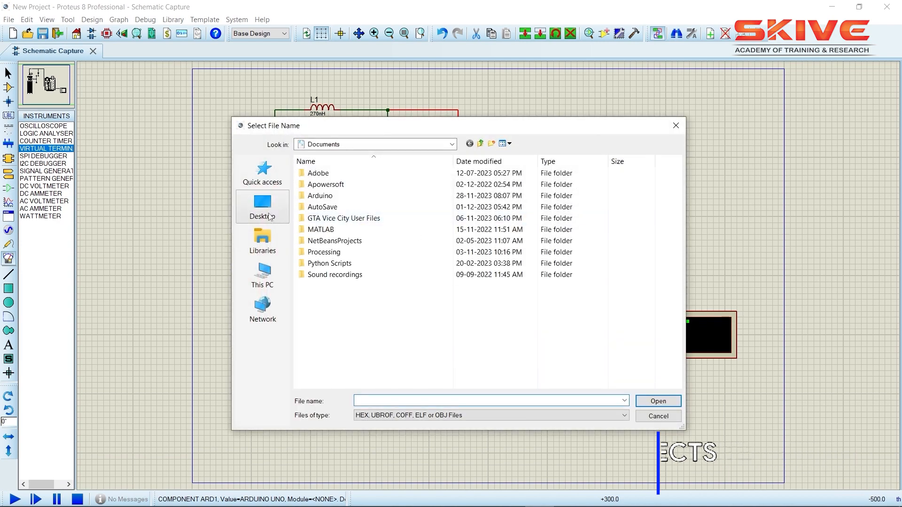
click(269, 215)
scroll(467, 286, down, 10)
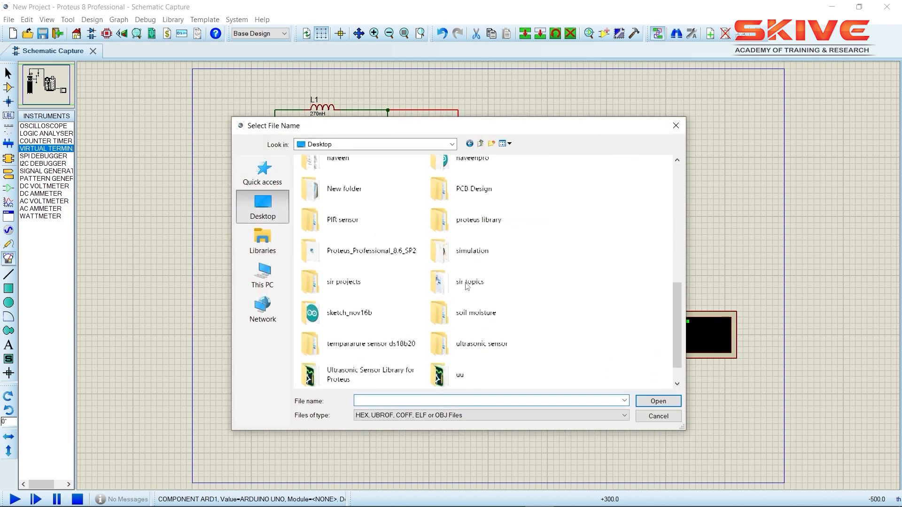
scroll(366, 336, down, 1)
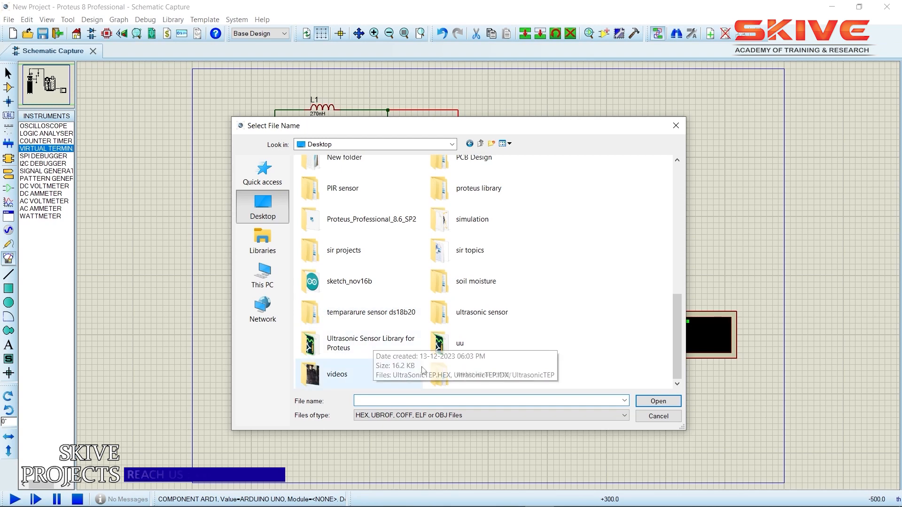
double_click(451, 376)
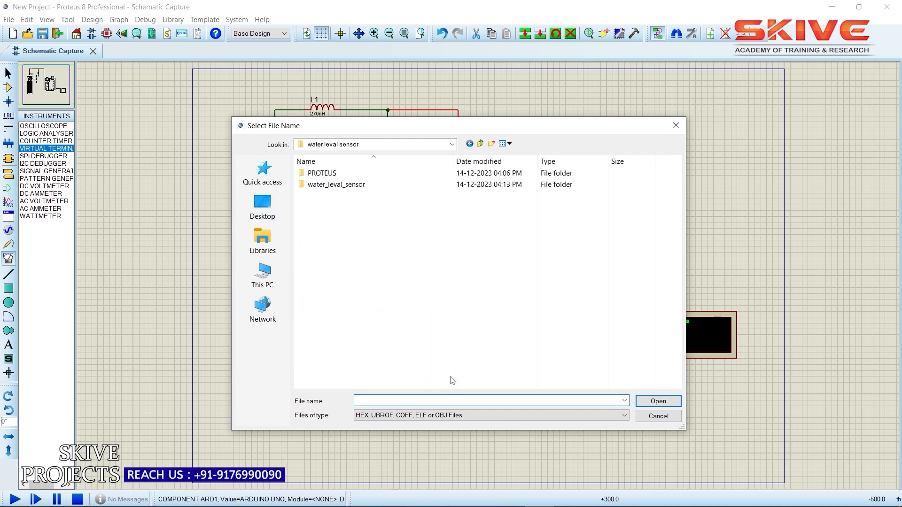
double_click(350, 184)
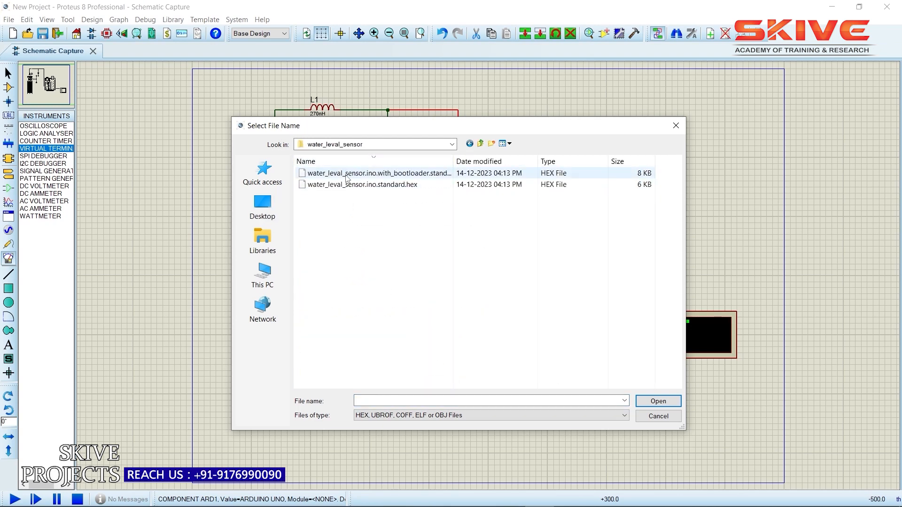
click(348, 185)
double_click(360, 186)
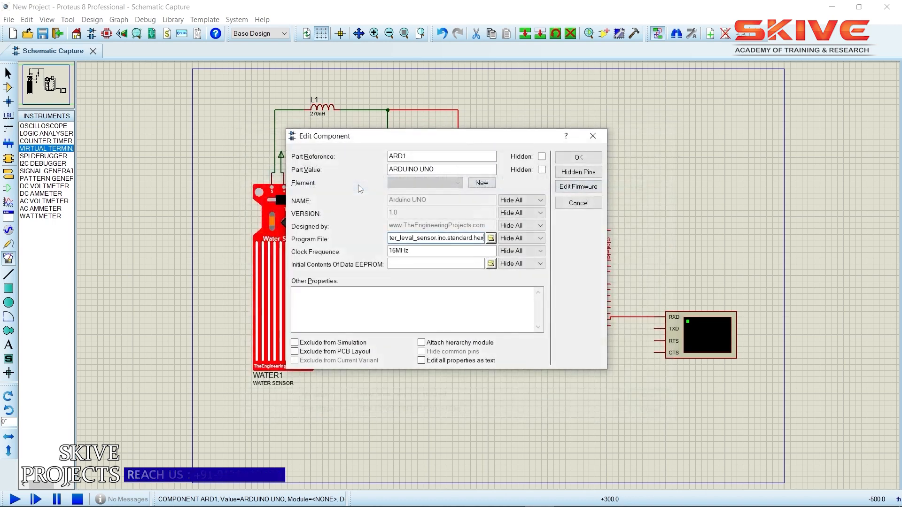
click(572, 157)
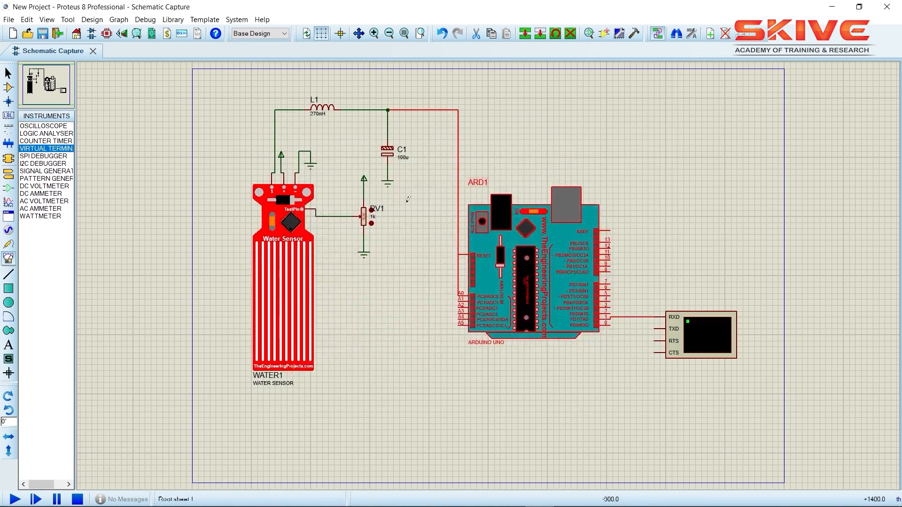
Assign WaterSensorTEP.HEX from the WaterSensorLibraryforProteus folder in Downloads as the water sensor's HEX file.
double_click(282, 269)
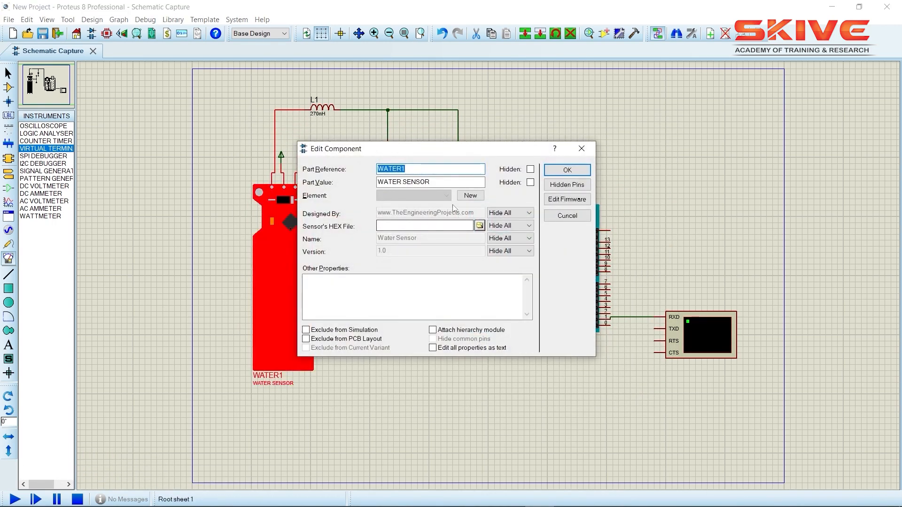
click(480, 226)
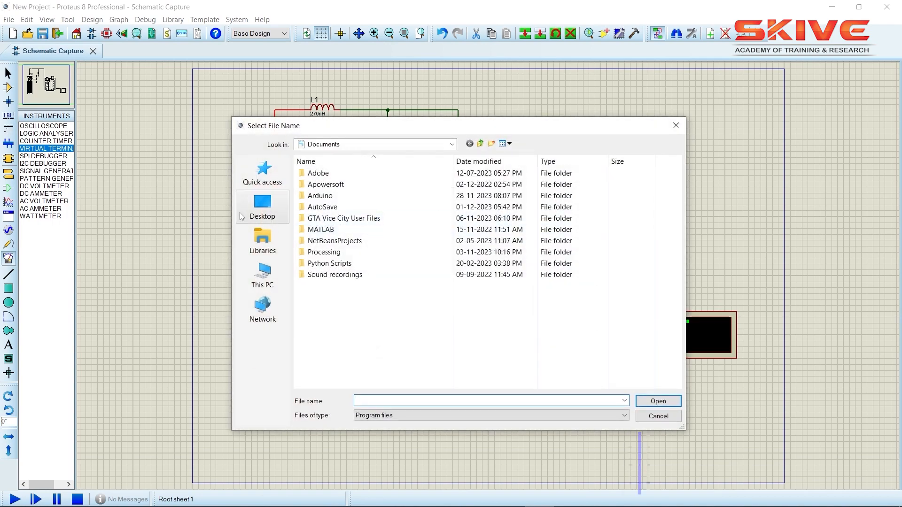
click(263, 207)
click(261, 276)
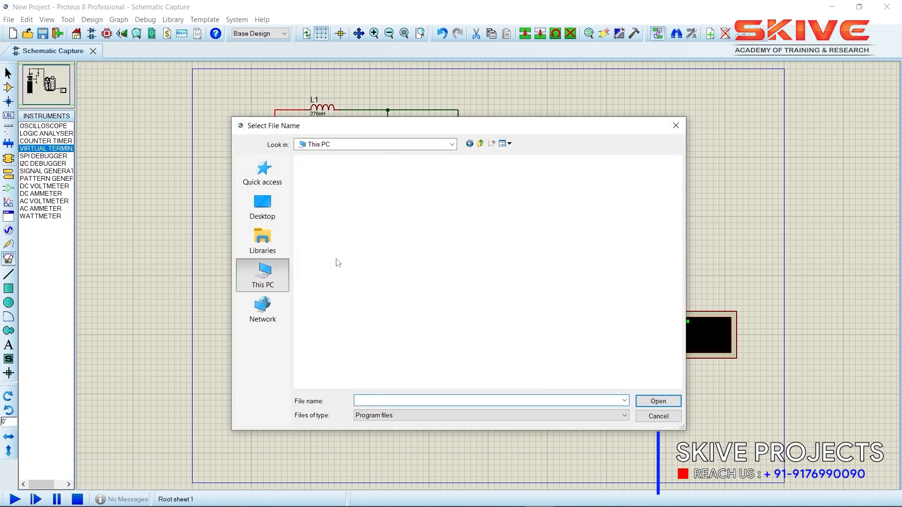
click(483, 220)
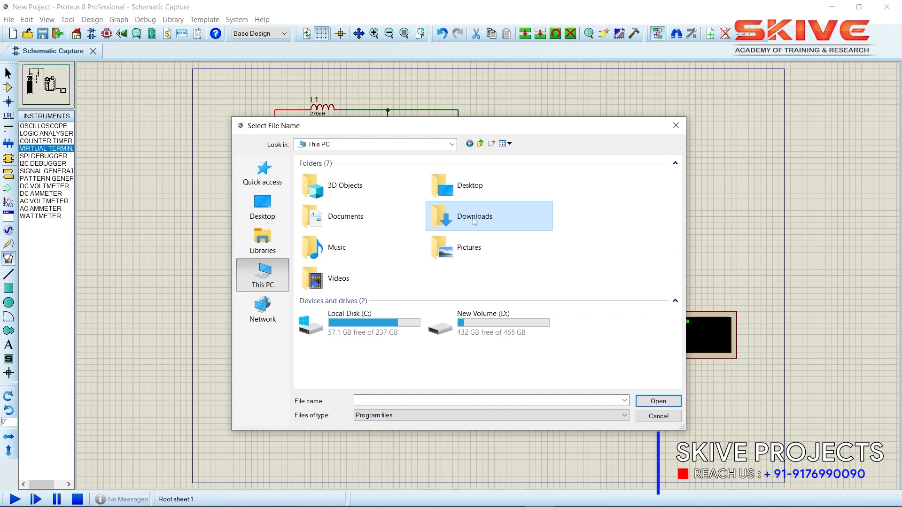
double_click(475, 220)
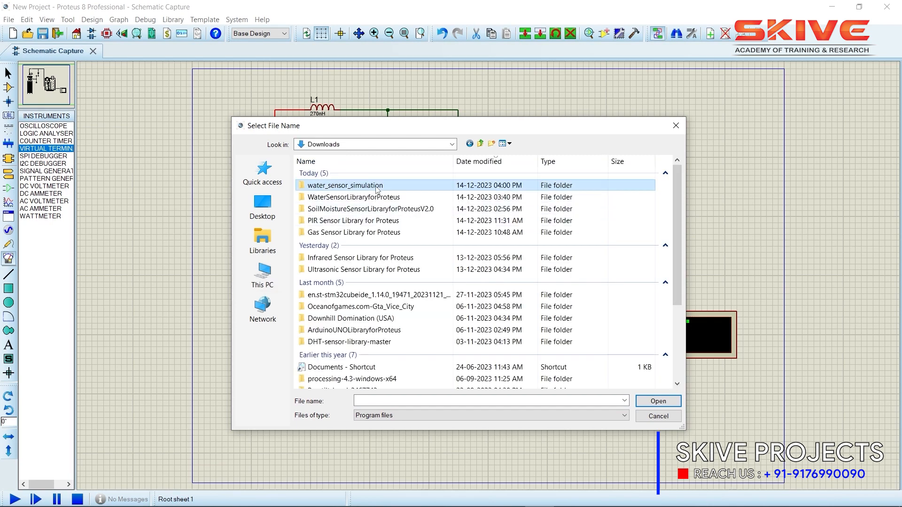
double_click(376, 187)
key(BackSpace)
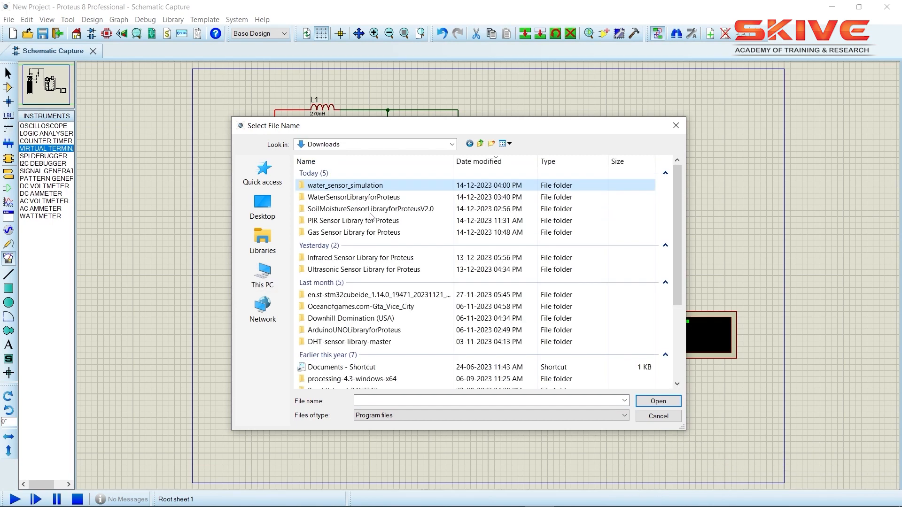
double_click(365, 197)
double_click(345, 173)
double_click(346, 174)
double_click(347, 173)
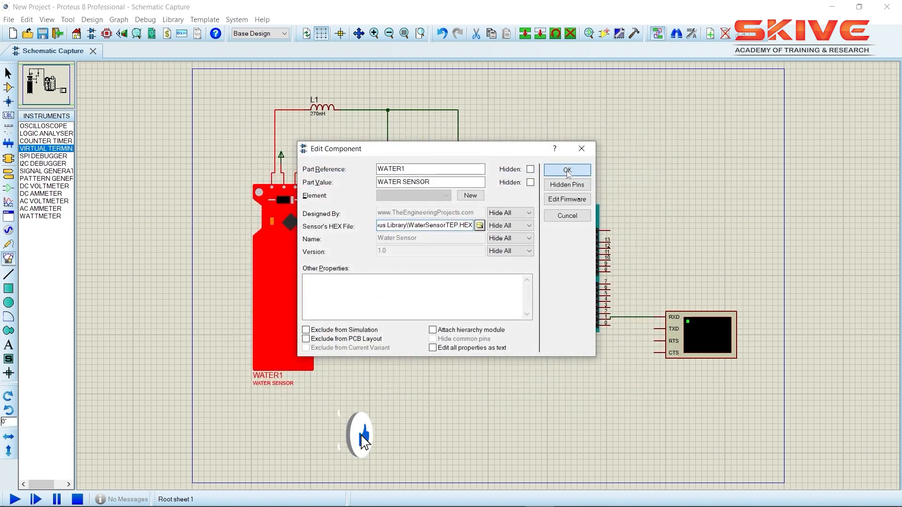
click(553, 173)
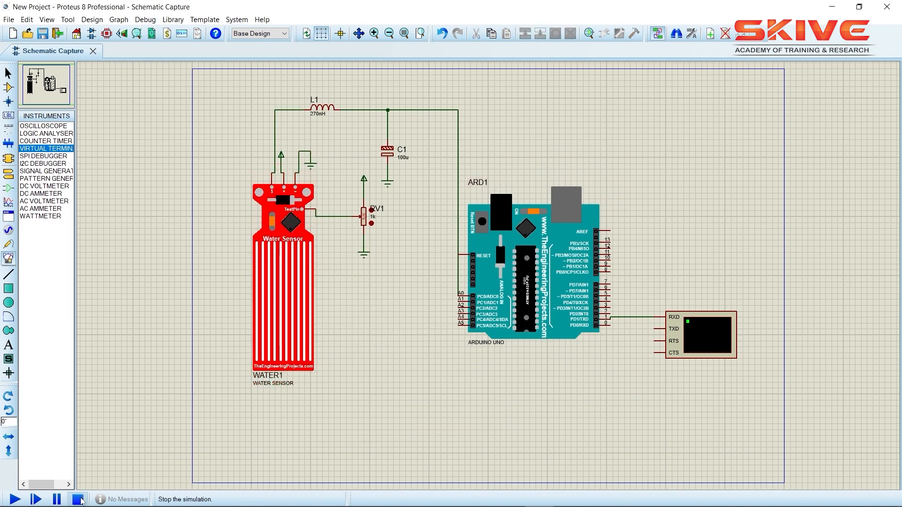
Run the simulation with the virtual terminal window moved above the Arduino, and adjust potentiometer RV1 to test the sensor output.
click(20, 496)
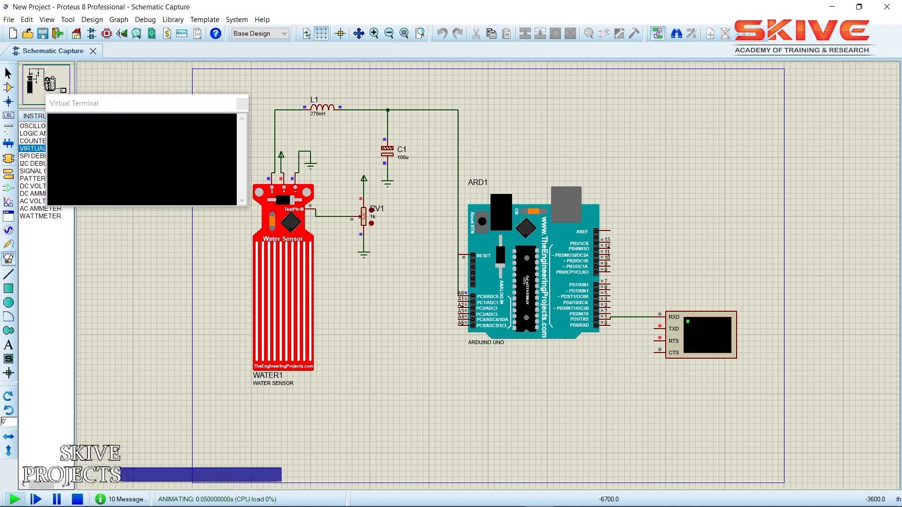
drag(108, 108, 477, 112)
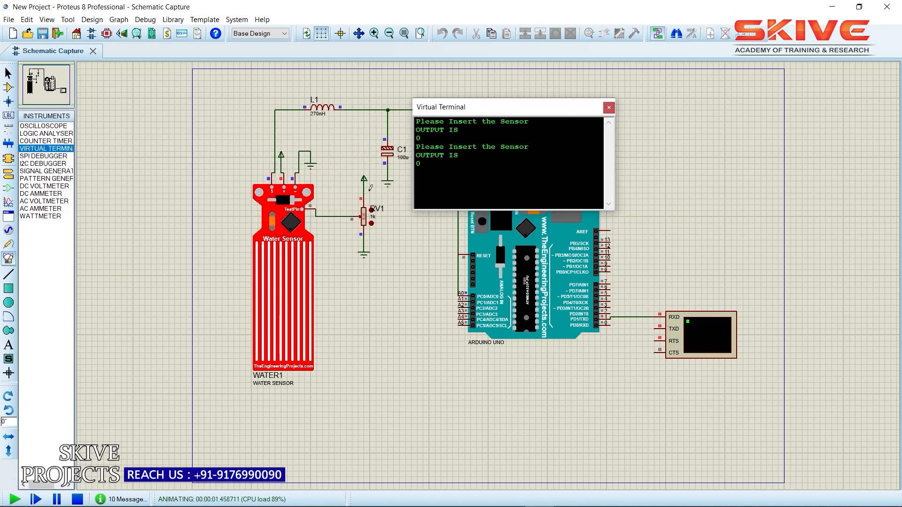
click(372, 226)
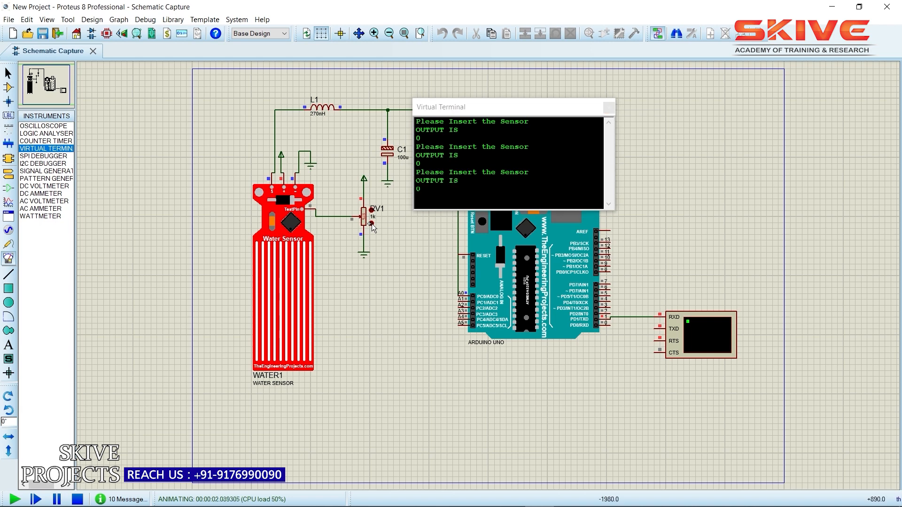